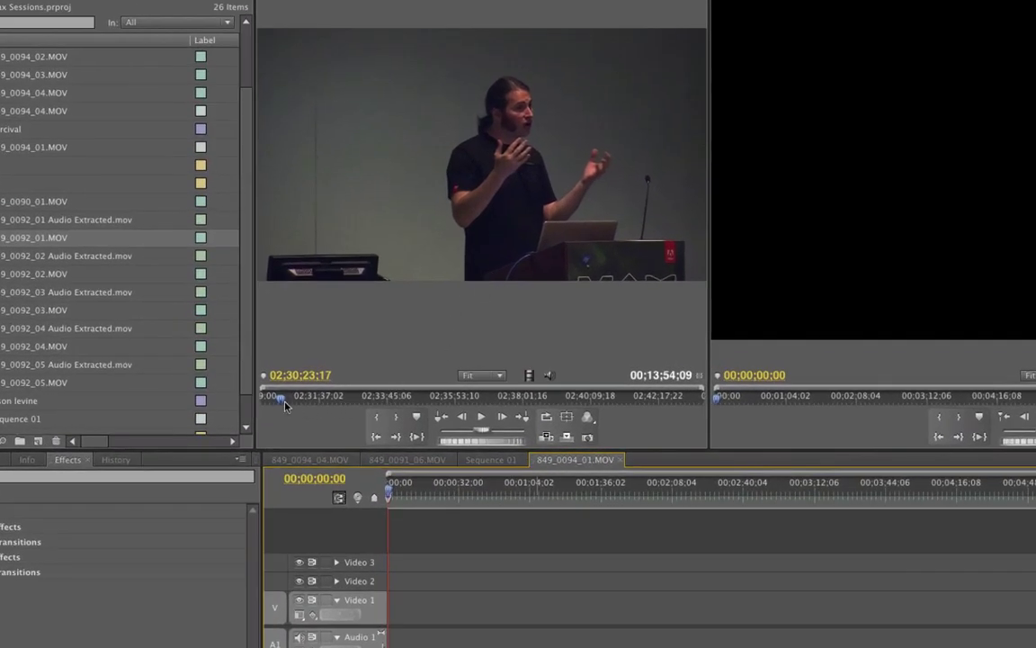
Mark and insert the first two sections of 849_0092_01.MOV into the sequence.
drag(286, 407, 291, 404)
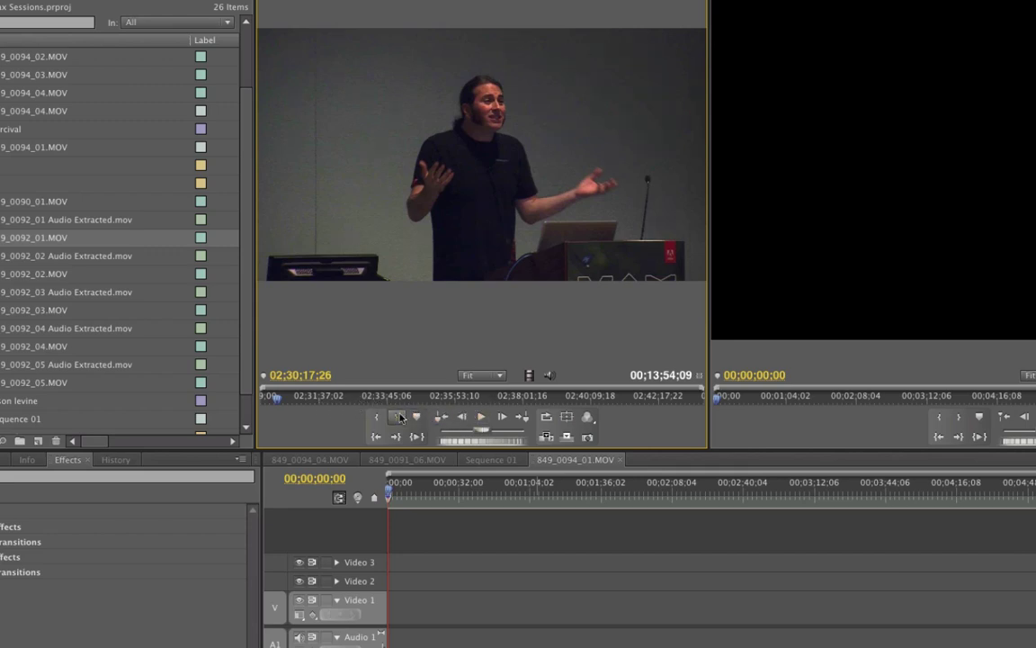
mouse_move(278, 402)
mouse_down()
mouse_move(341, 404)
mouse_move(280, 410)
mouse_up()
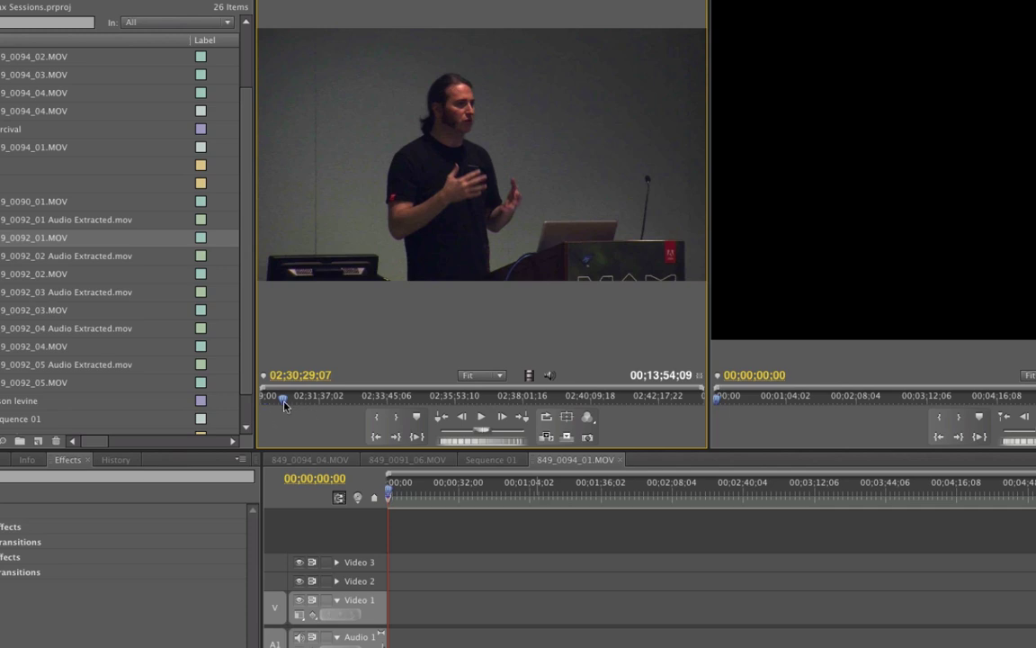
key(i)
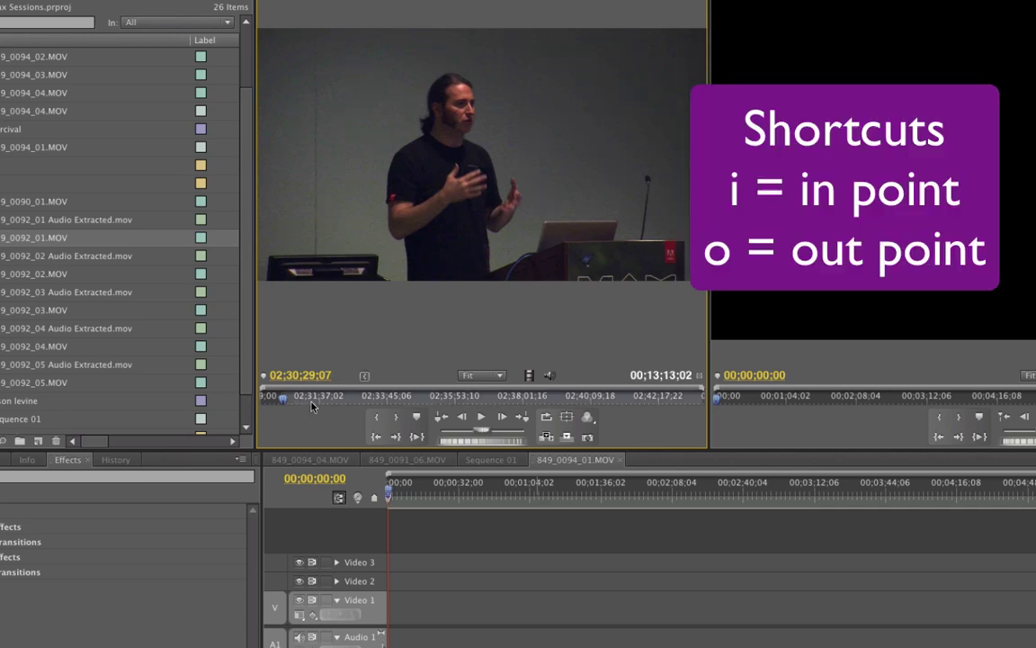
key(o)
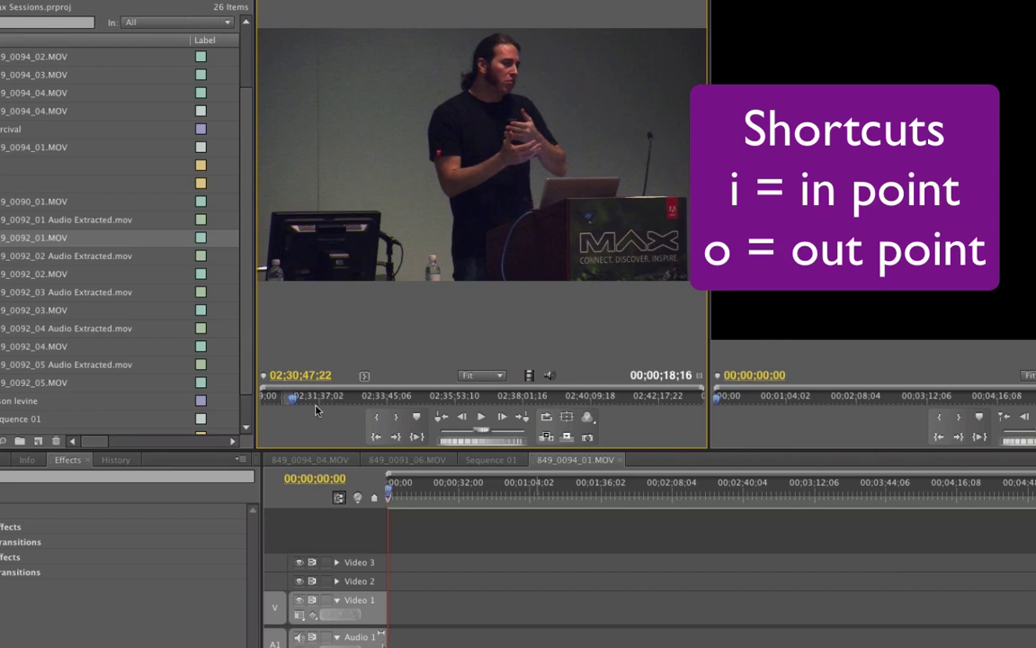
key(.)
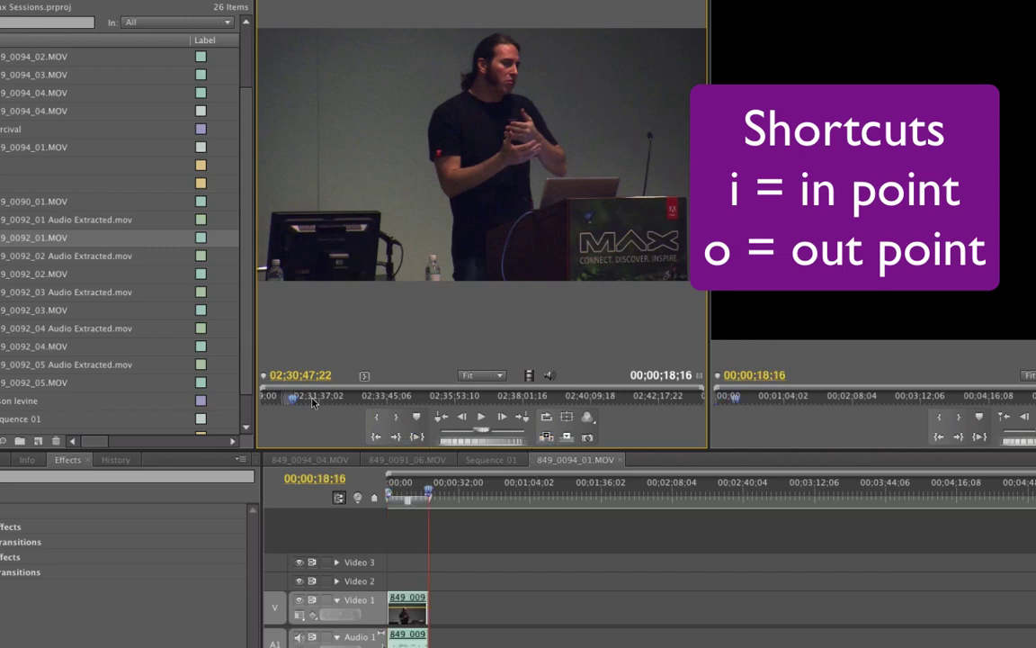
click(351, 396)
key(i)
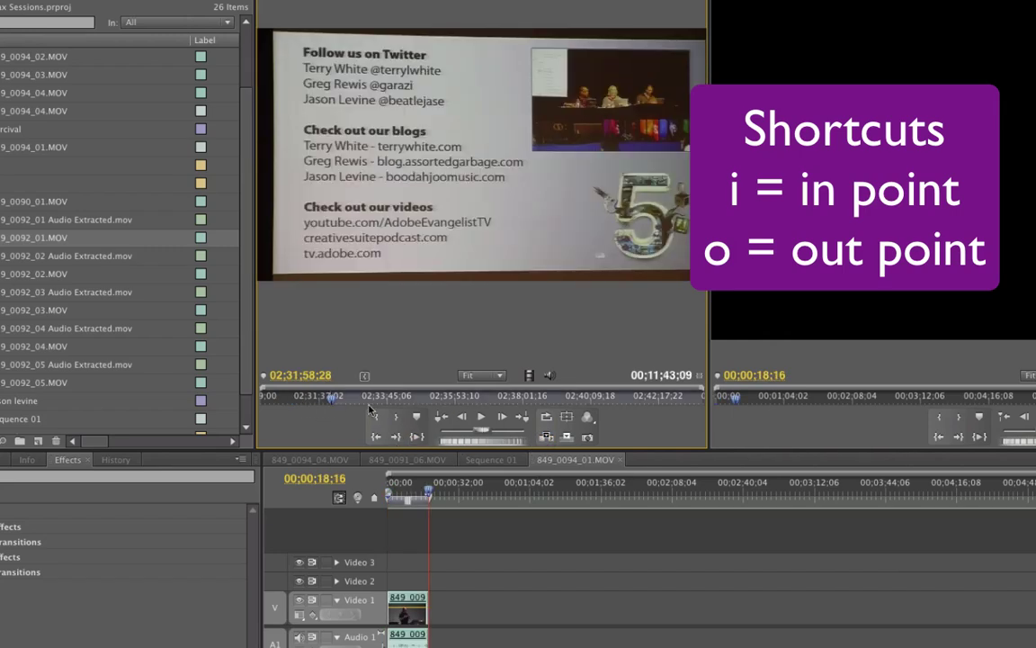
key(o)
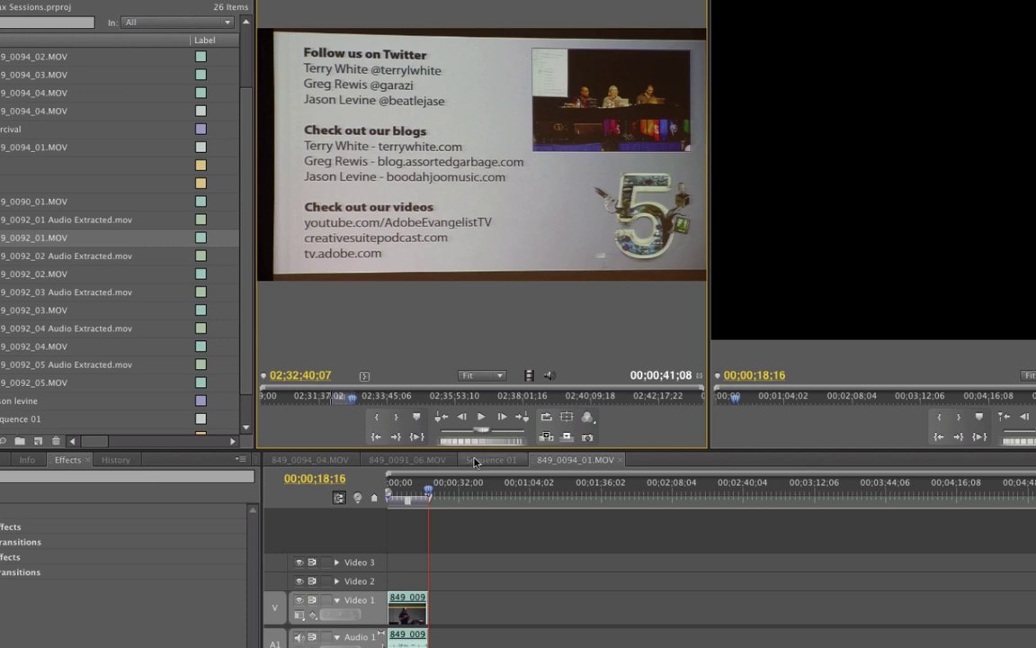
click(546, 436)
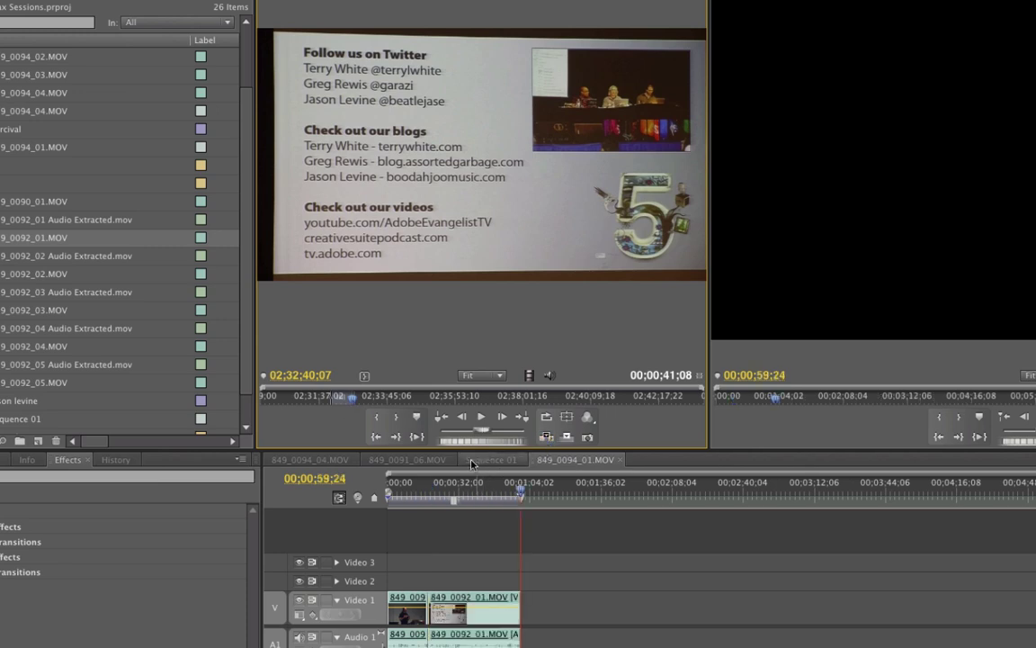
Mark and insert the third and fourth source sections after the existing clips.
click(367, 400)
click(379, 400)
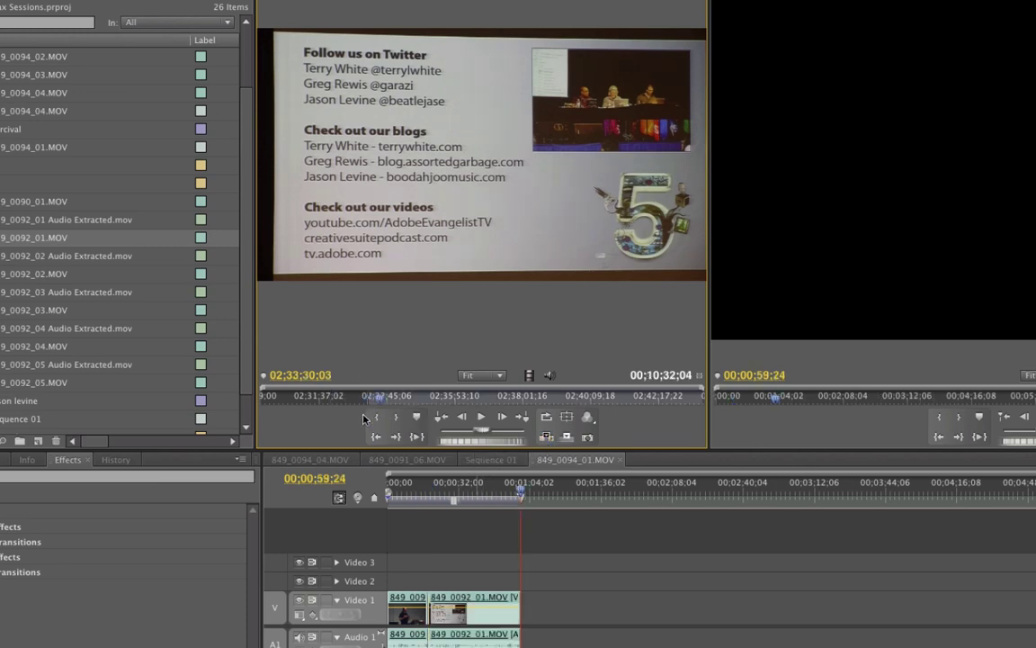
key(i)
click(546, 439)
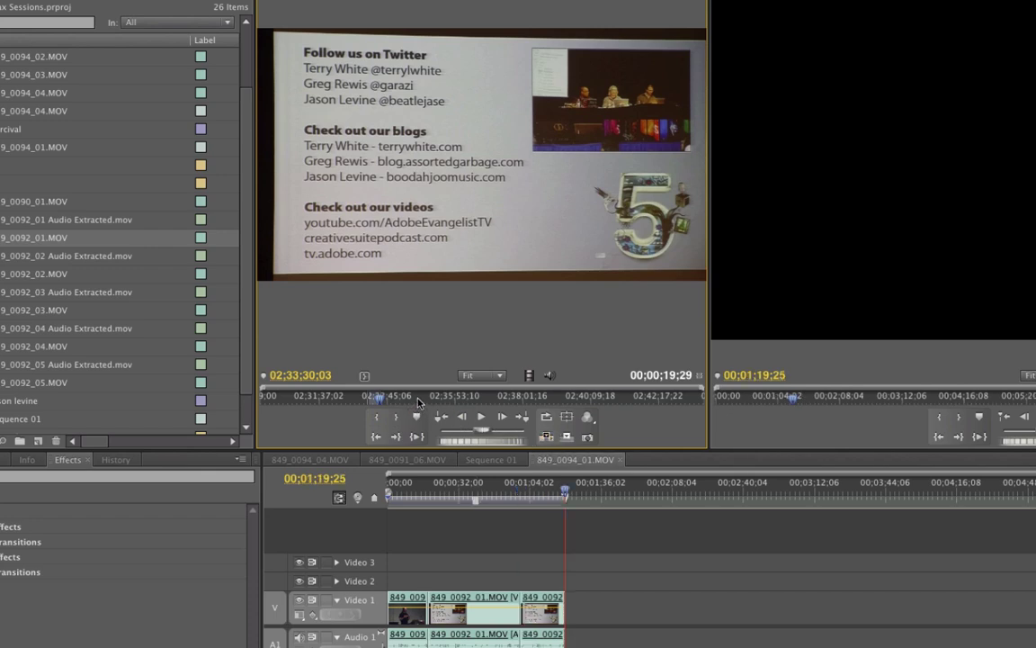
click(447, 399)
click(459, 404)
key(o)
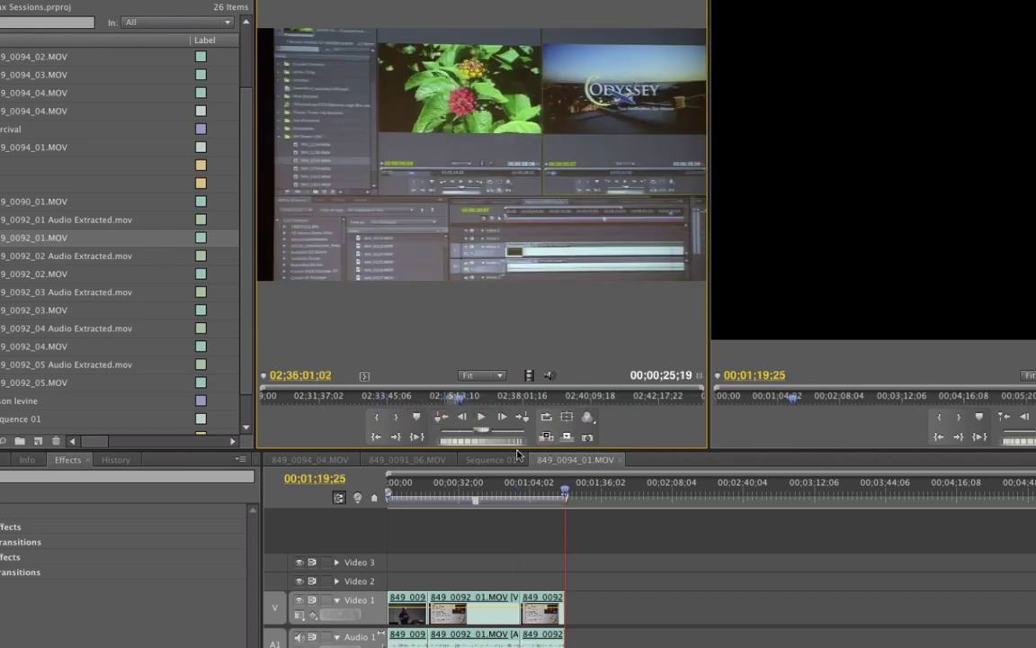
key(comma)
Insert the fifth and sixth sections, extending the sequence to 00;02;46;22.
drag(519, 399, 533, 397)
click(545, 417)
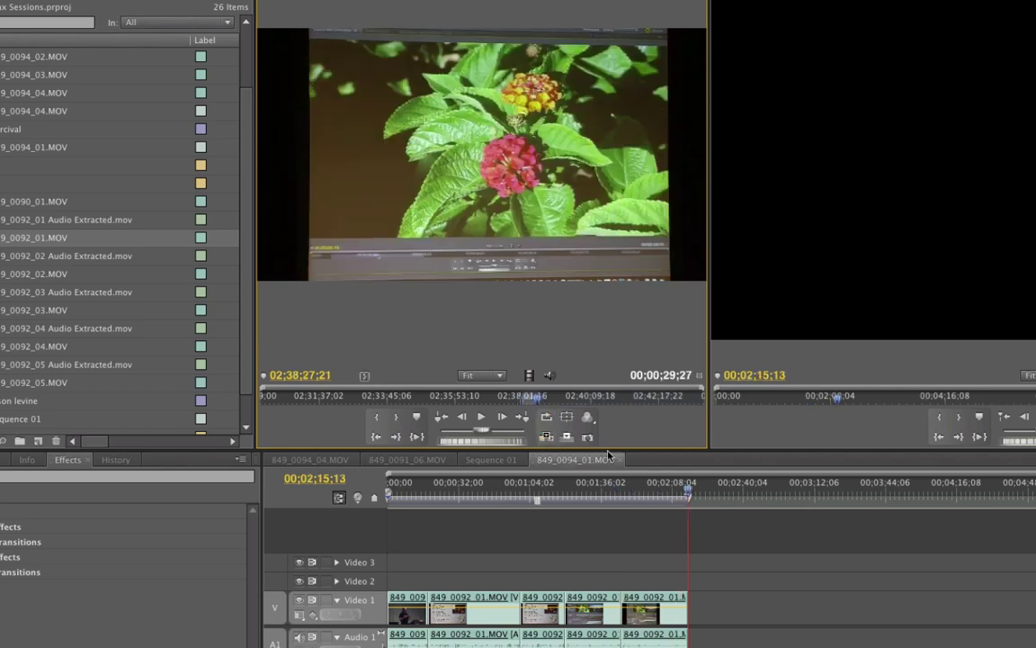
click(590, 399)
drag(590, 399, 602, 396)
click(546, 437)
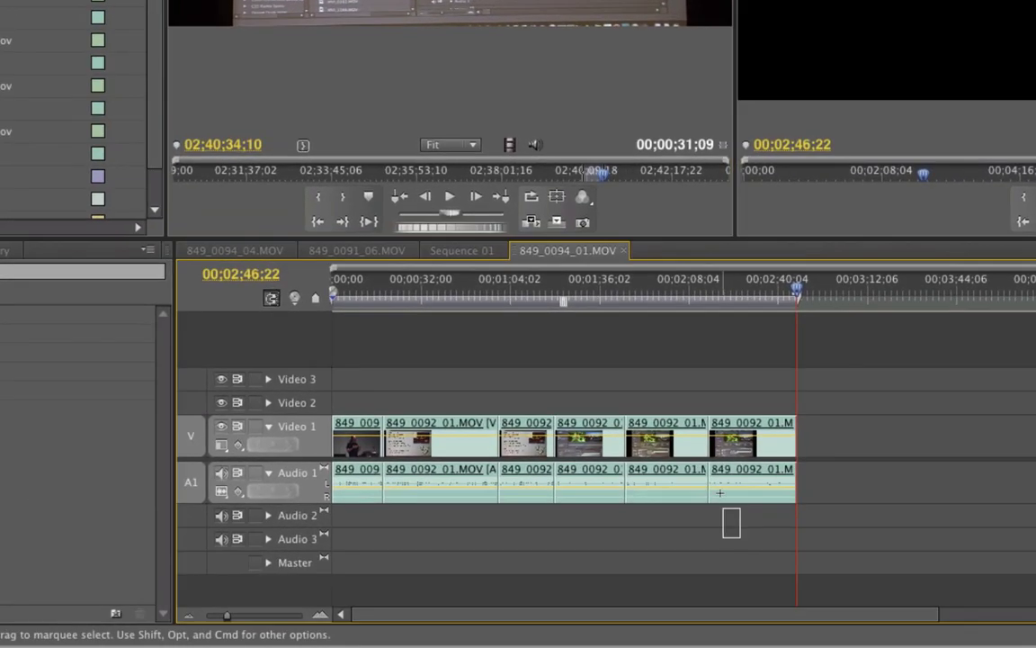
Select all six clips and run Sequence > Apply Default Transitions to Selection.
drag(723, 510, 337, 400)
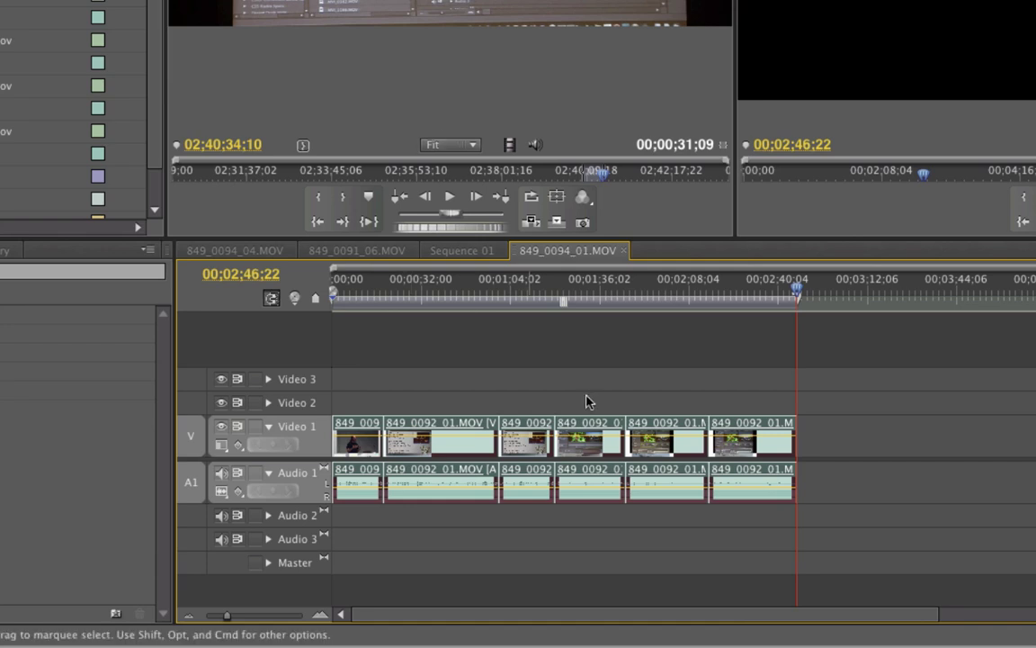
drag(754, 556, 335, 383)
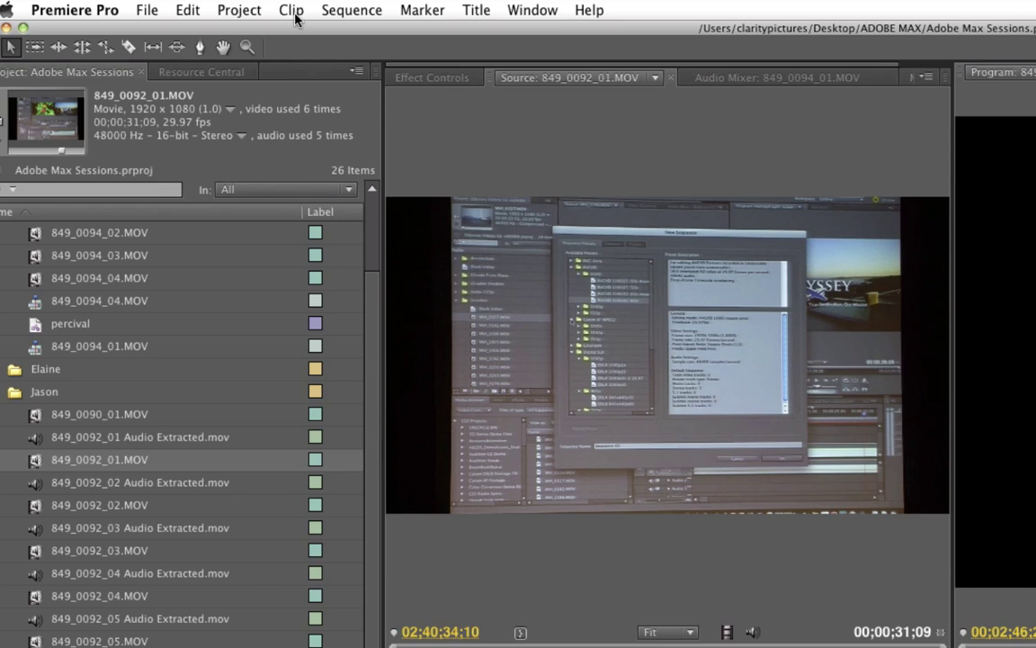
click(340, 12)
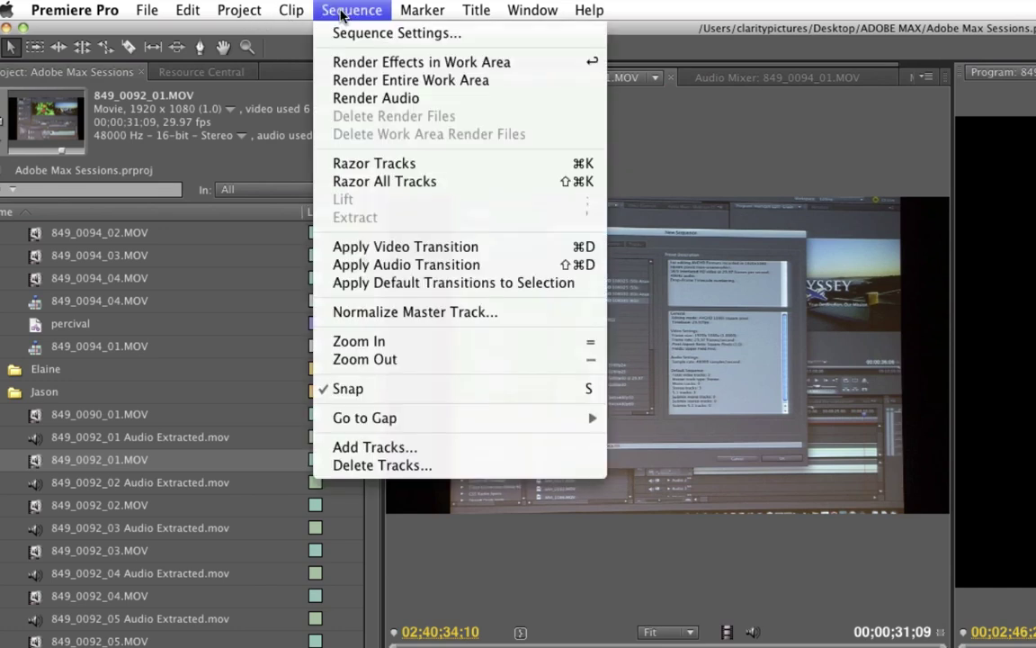
click(454, 284)
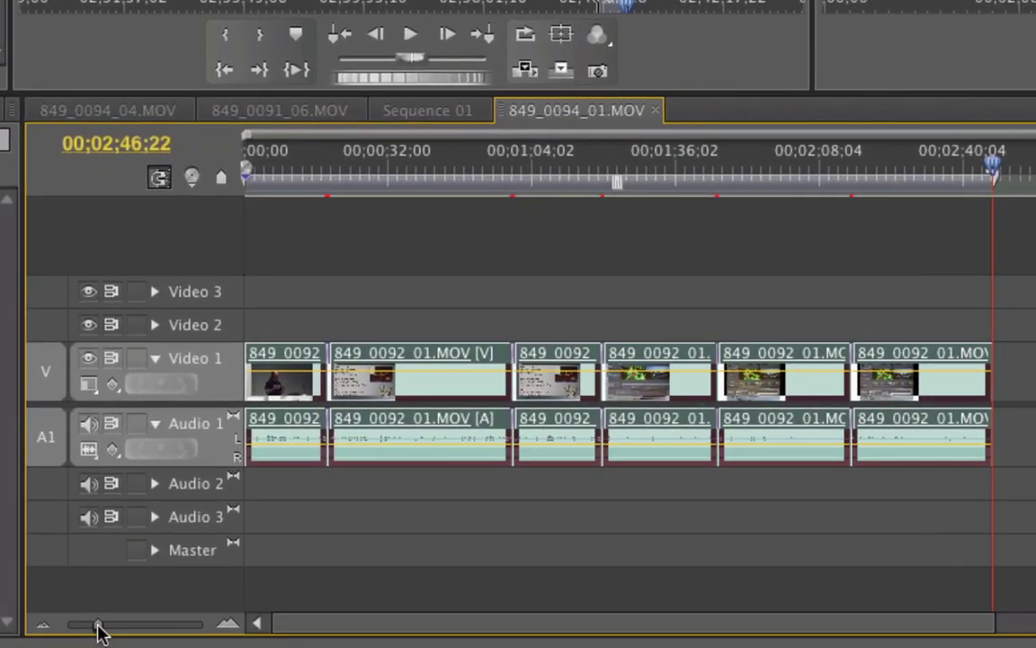
drag(99, 629, 106, 629)
drag(398, 619, 290, 633)
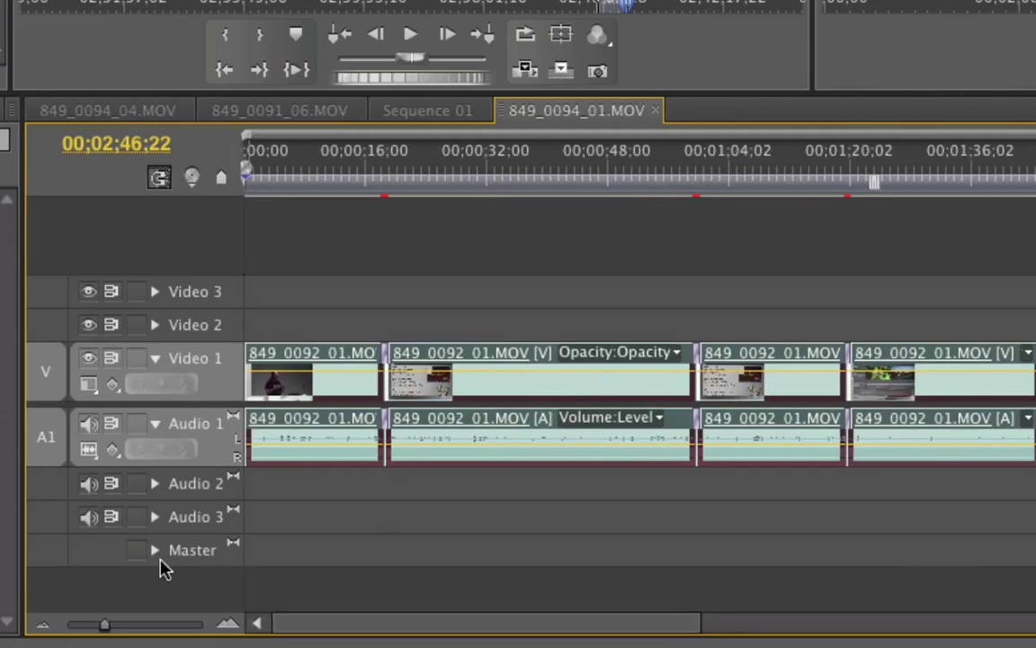
drag(101, 622, 139, 623)
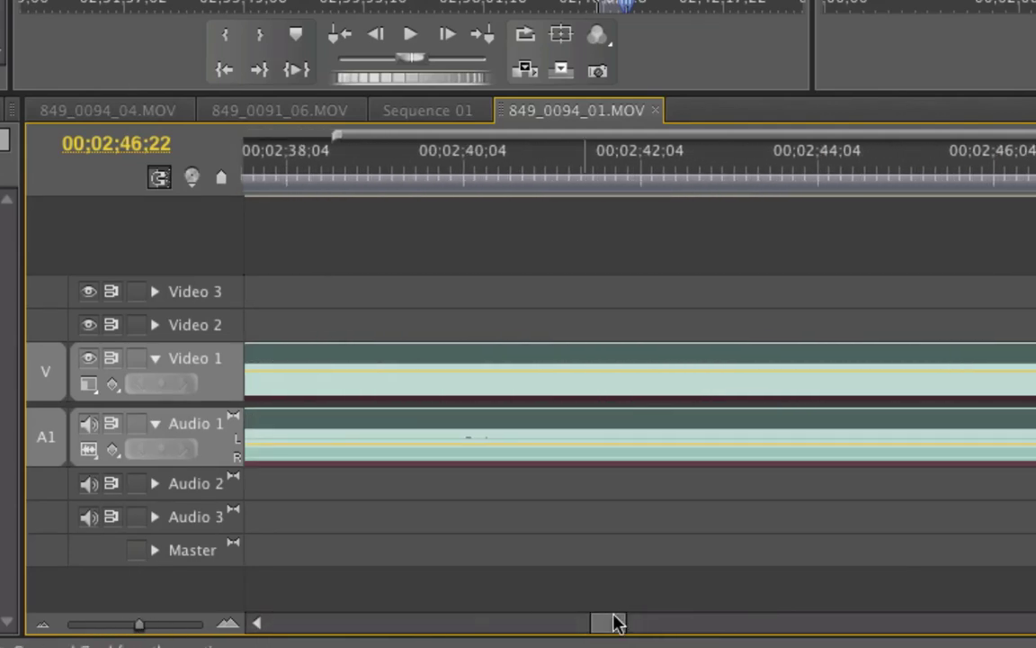
drag(614, 623, 264, 638)
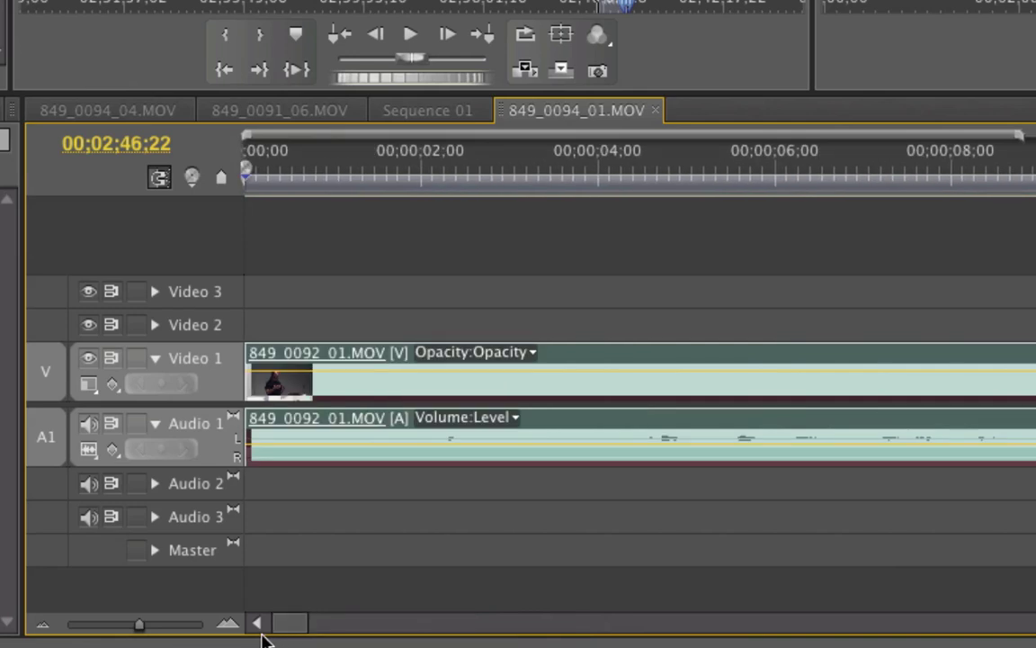
scroll(306, 630, right, 10)
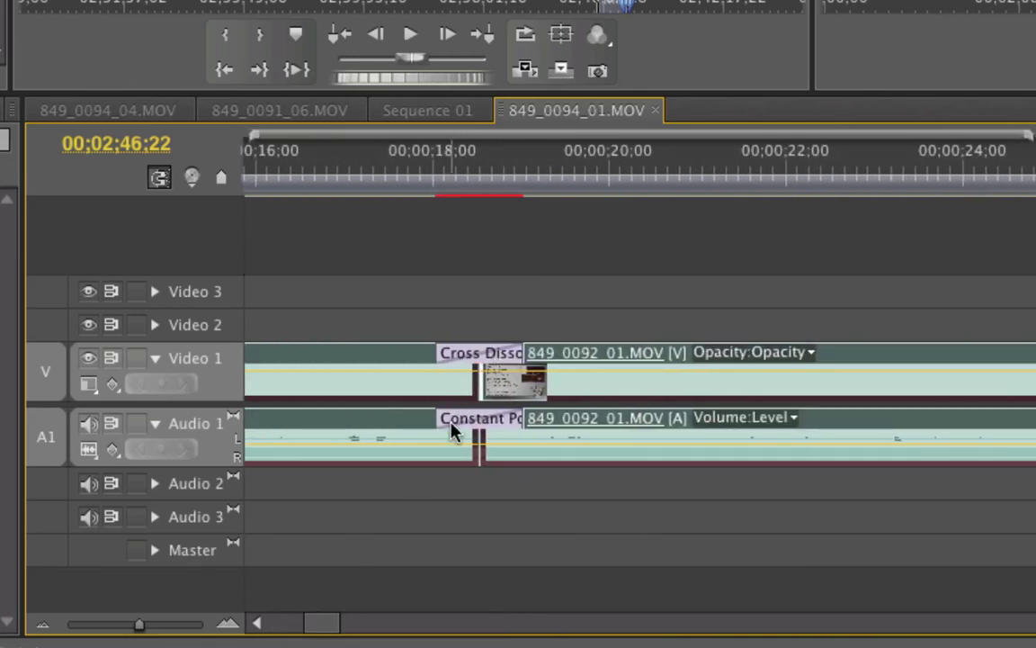
drag(321, 619, 410, 358)
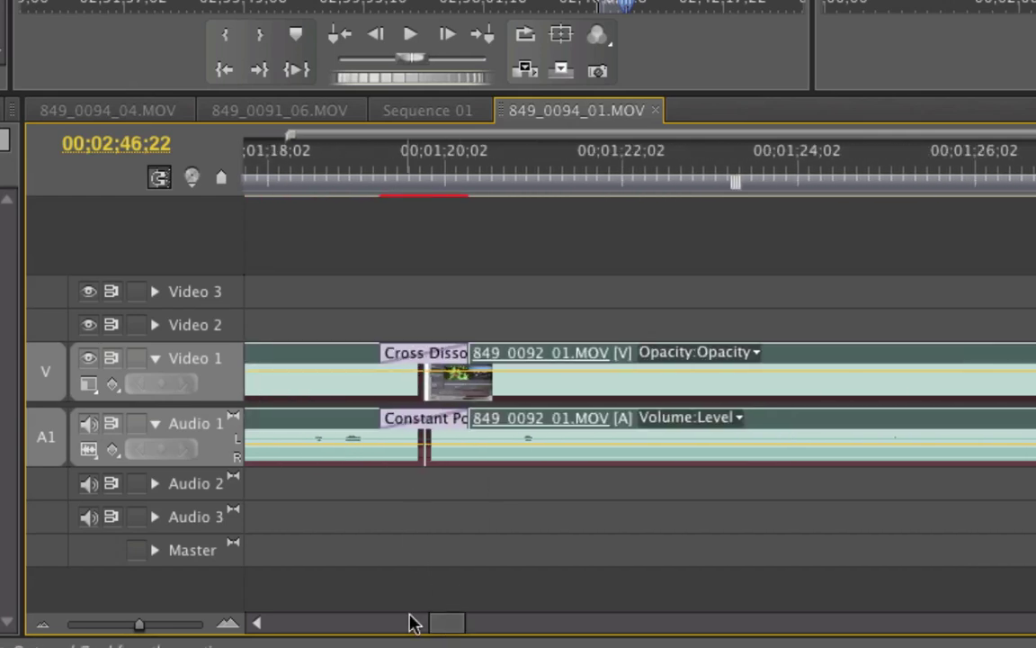
drag(409, 623, 501, 624)
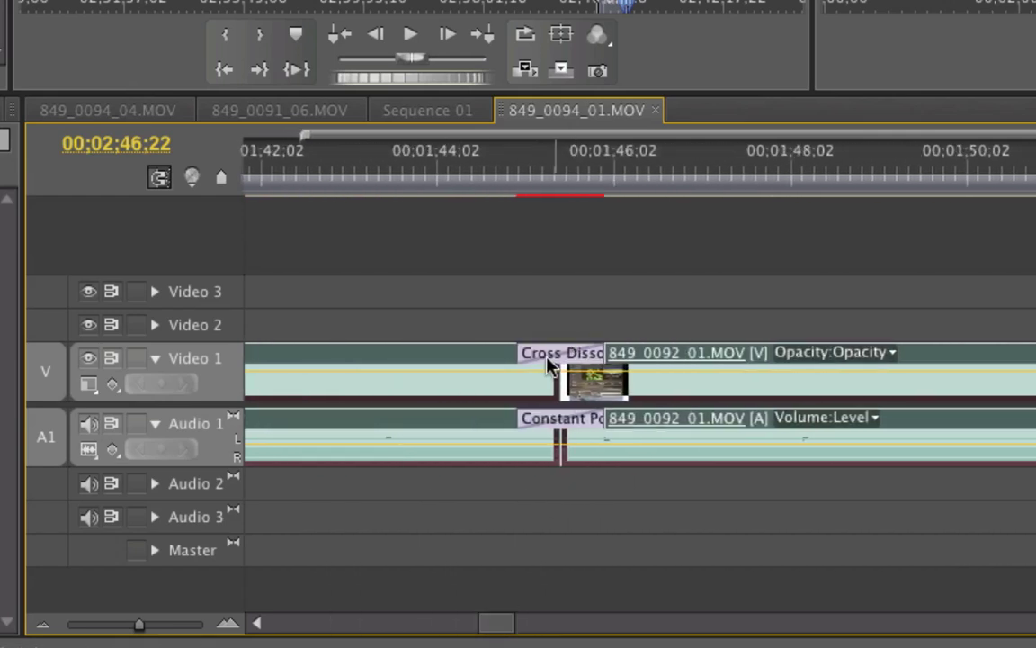
mouse_move(137, 627)
mouse_down()
mouse_move(94, 625)
mouse_move(117, 625)
mouse_up()
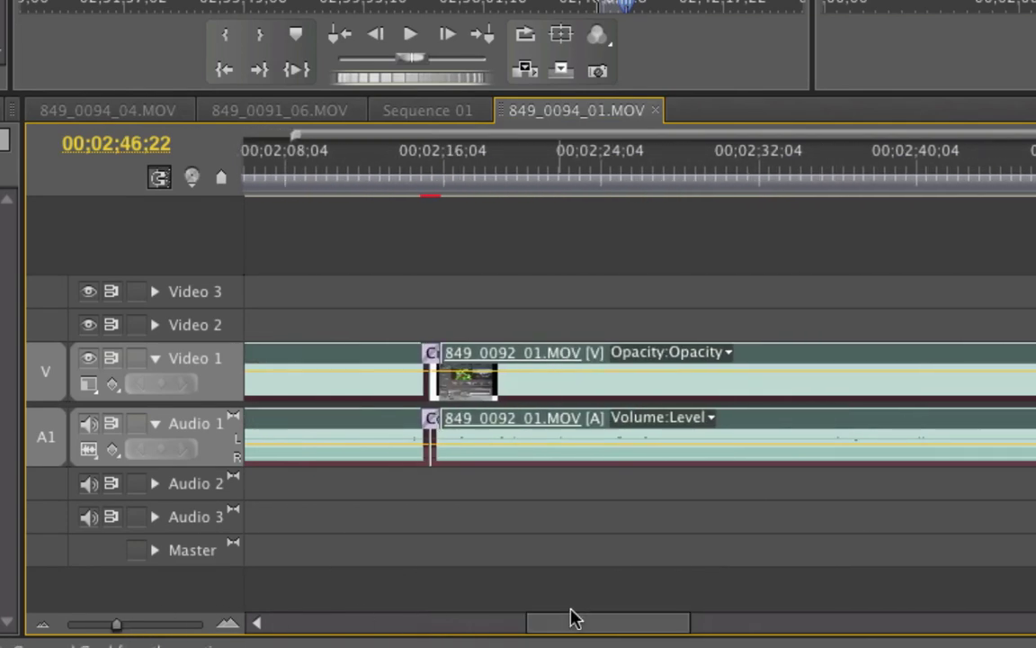
drag(548, 630, 273, 620)
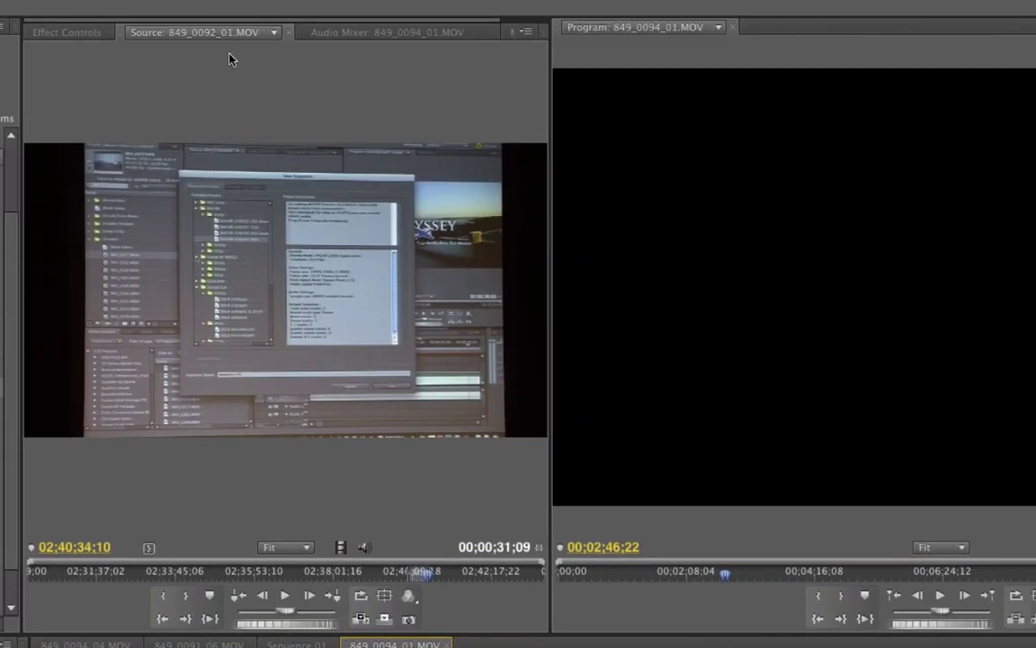
In Effect Controls, trim the Cross Dissolve to 00:00:00:14, centred on the cut.
click(224, 36)
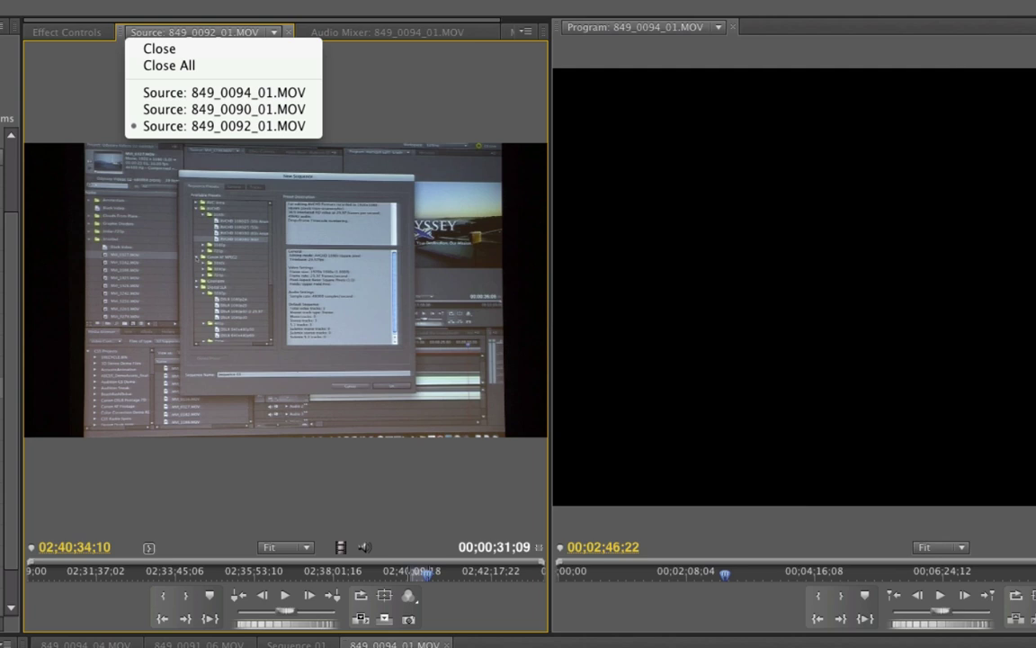
key(Escape)
click(67, 31)
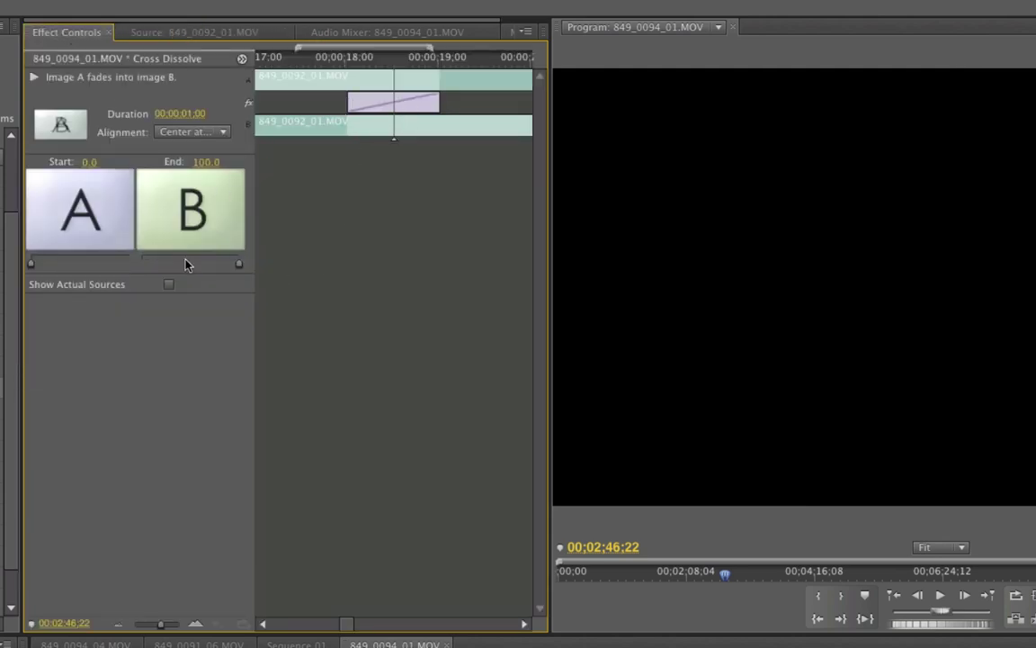
drag(347, 100, 373, 100)
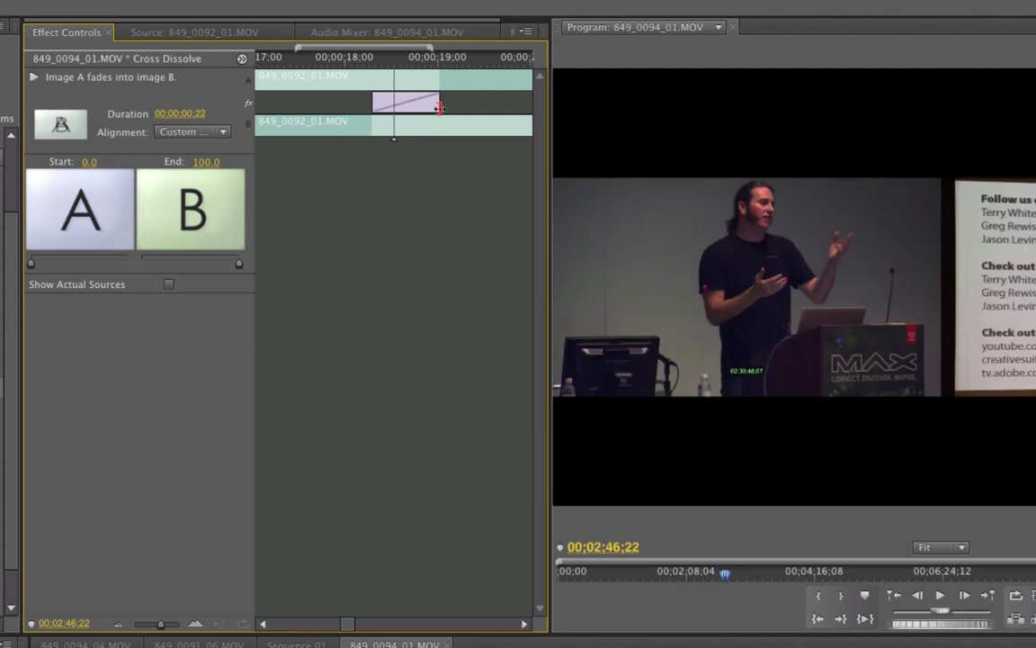
drag(439, 100, 415, 100)
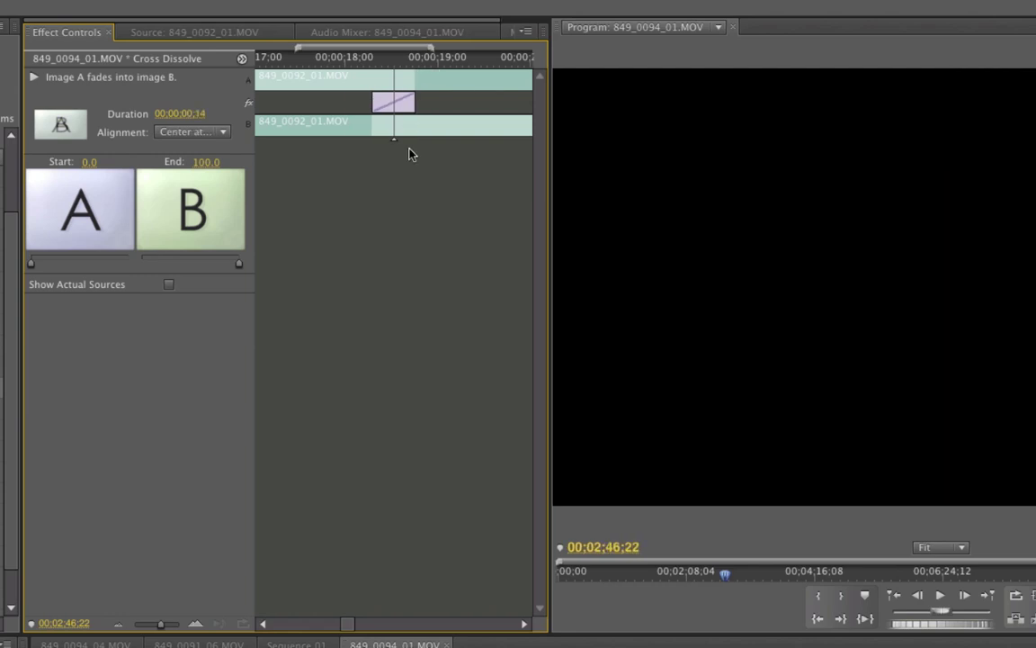
Scrub the dissolve preview and toggle Show Actual Sources on and off.
mouse_move(368, 56)
mouse_down()
mouse_move(335, 57)
mouse_move(409, 57)
mouse_move(331, 57)
mouse_move(396, 57)
mouse_move(337, 57)
mouse_move(385, 57)
mouse_up()
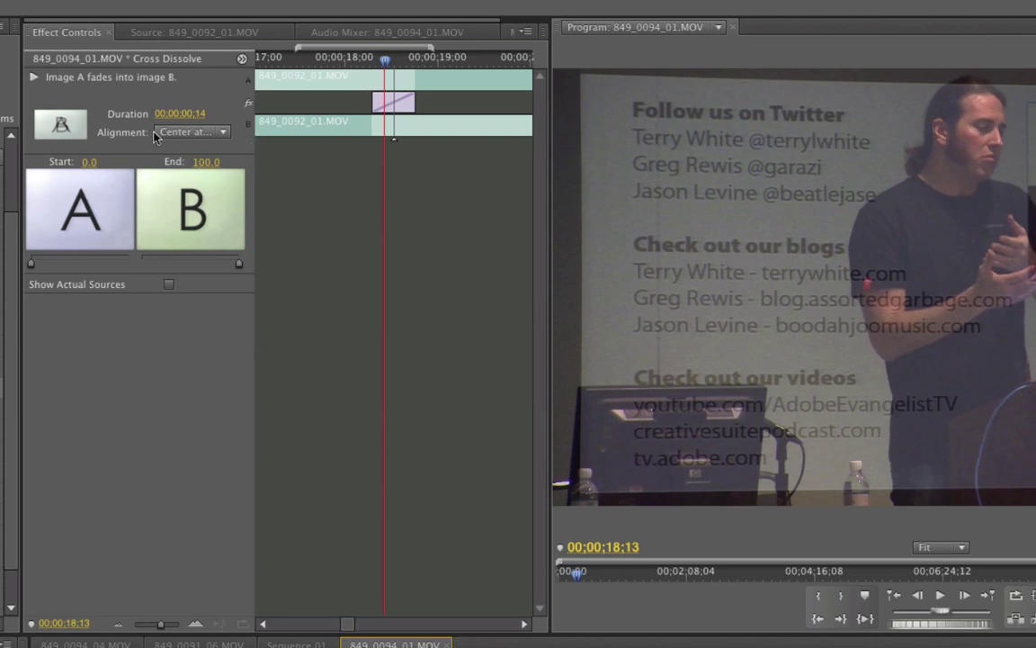
click(167, 284)
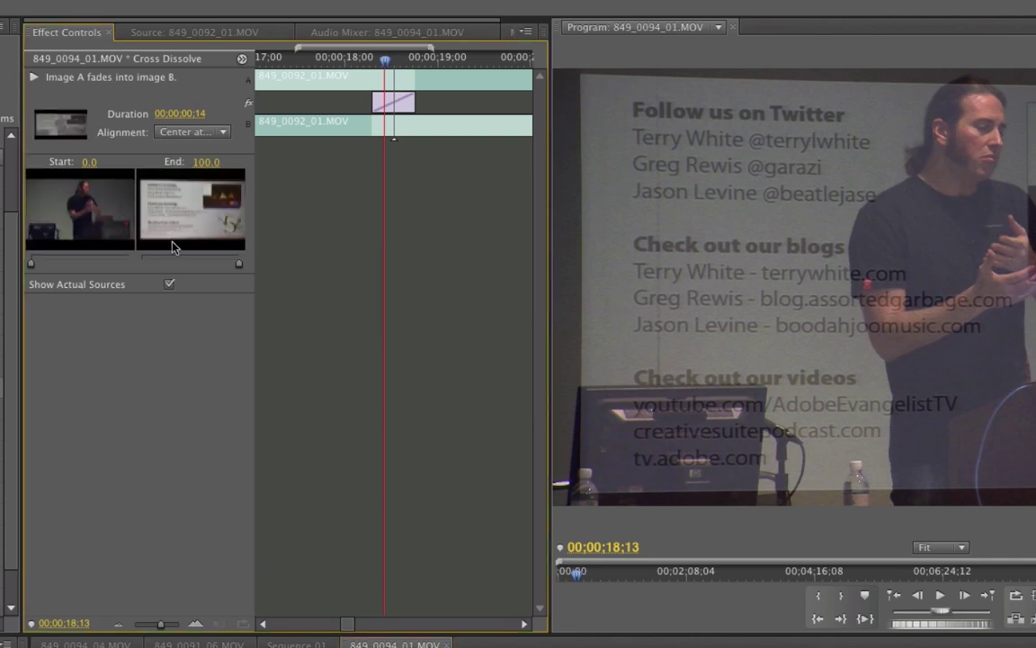
click(170, 284)
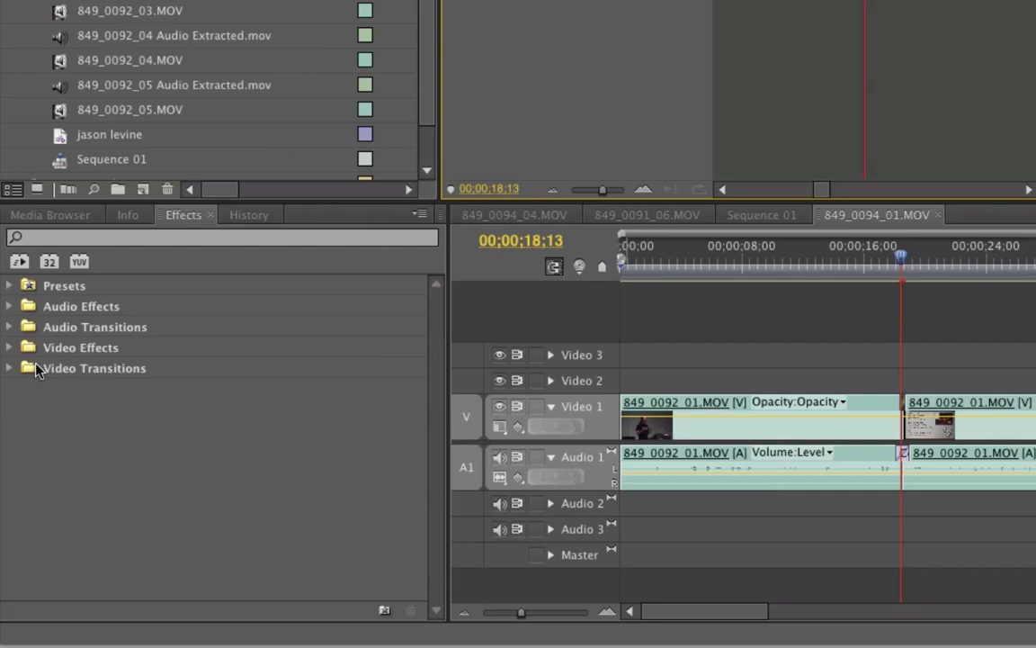
Under Video Transitions, set Page Peel as the default transition instead of Cross Dissolve.
click(8, 369)
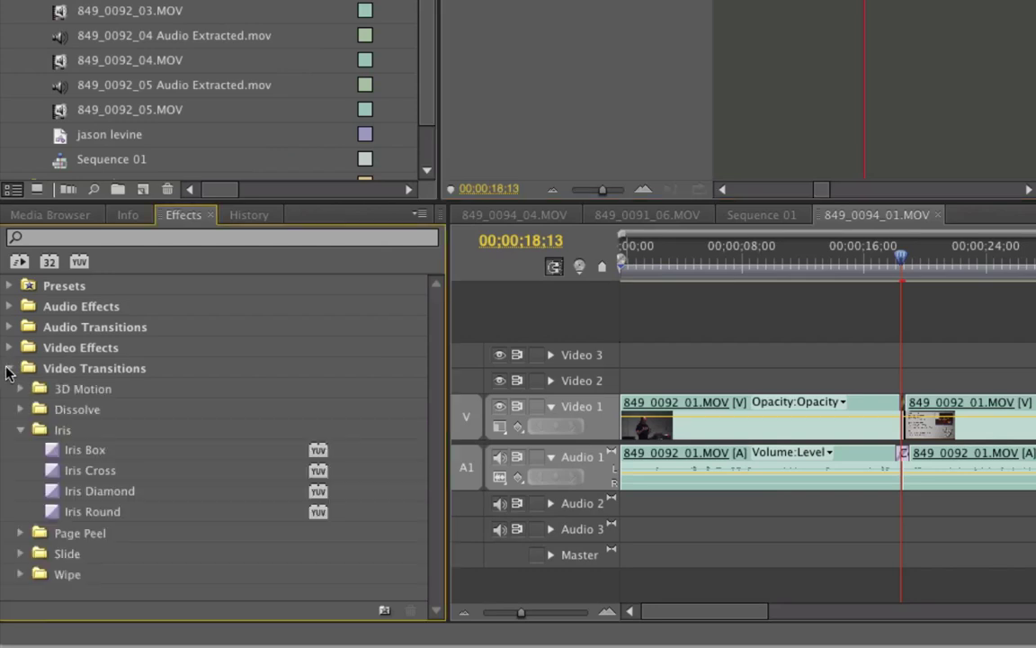
click(19, 430)
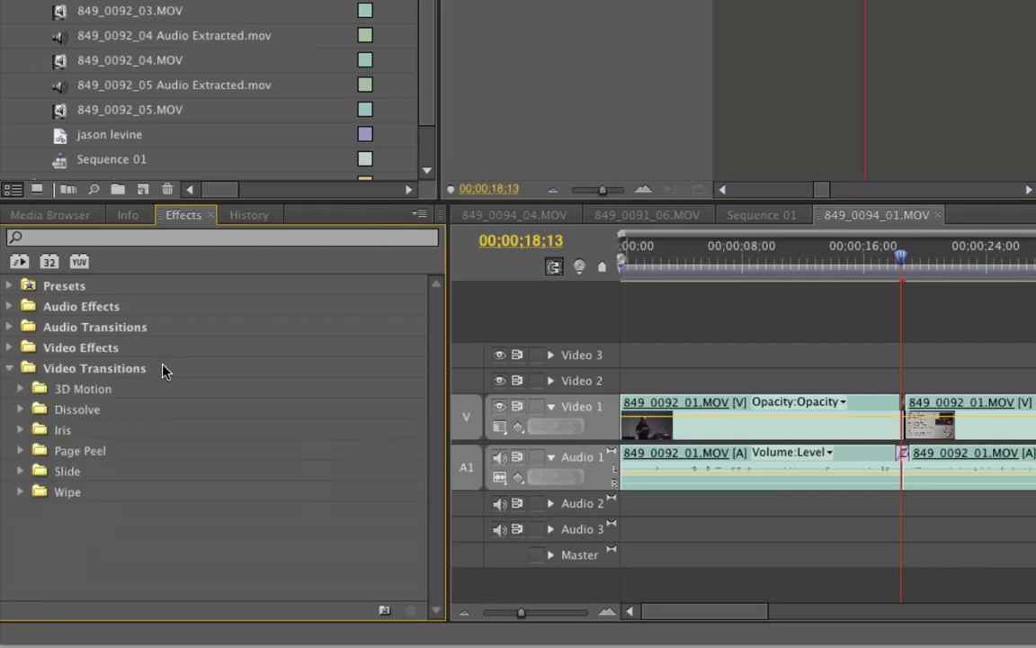
click(20, 410)
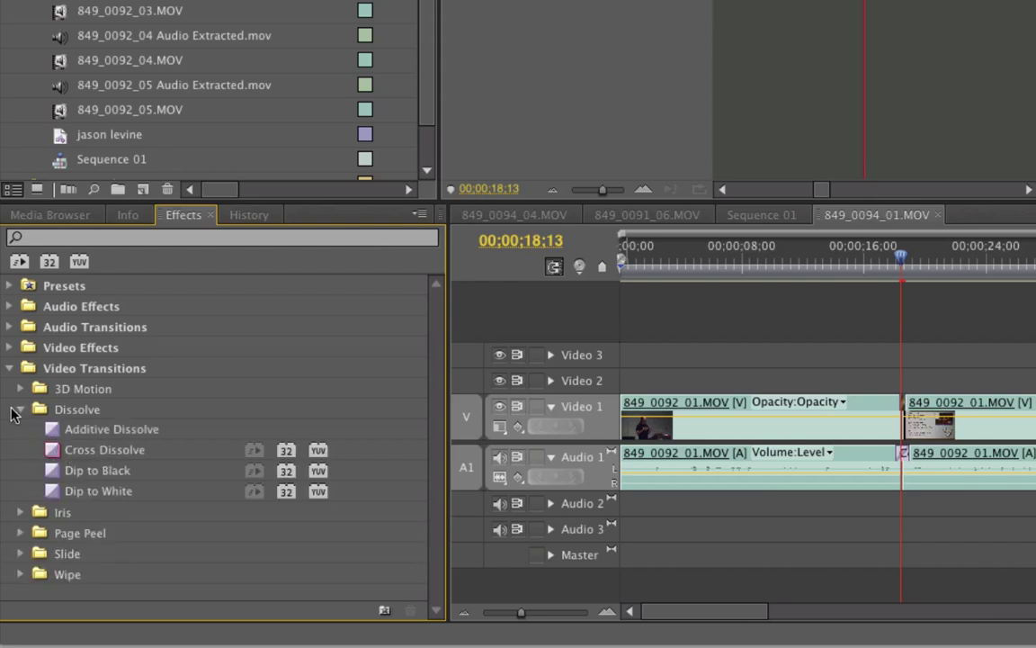
click(15, 412)
click(18, 451)
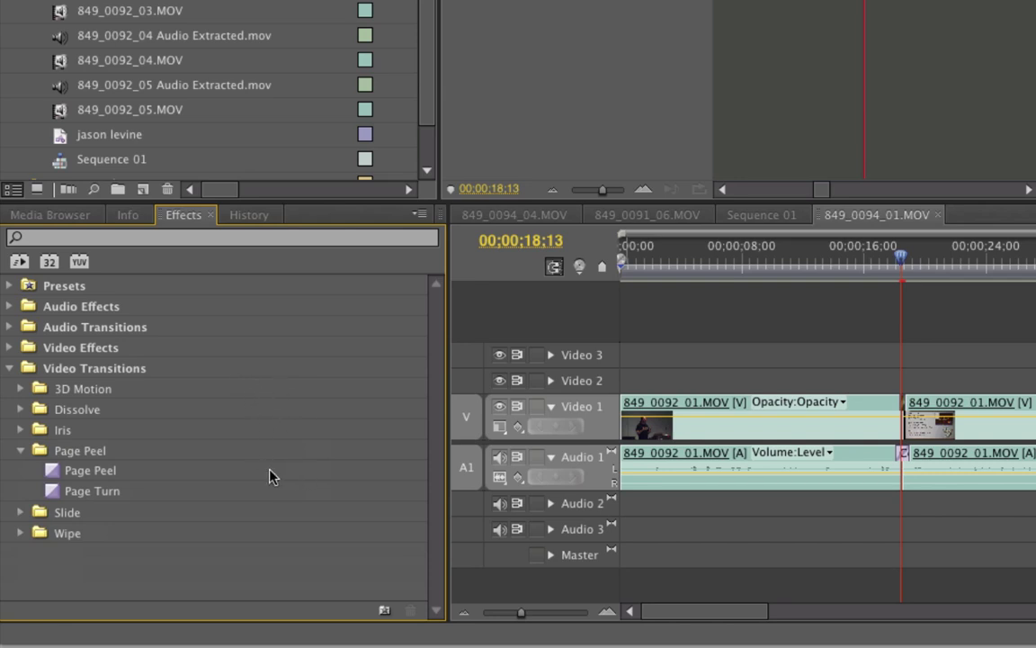
click(48, 474)
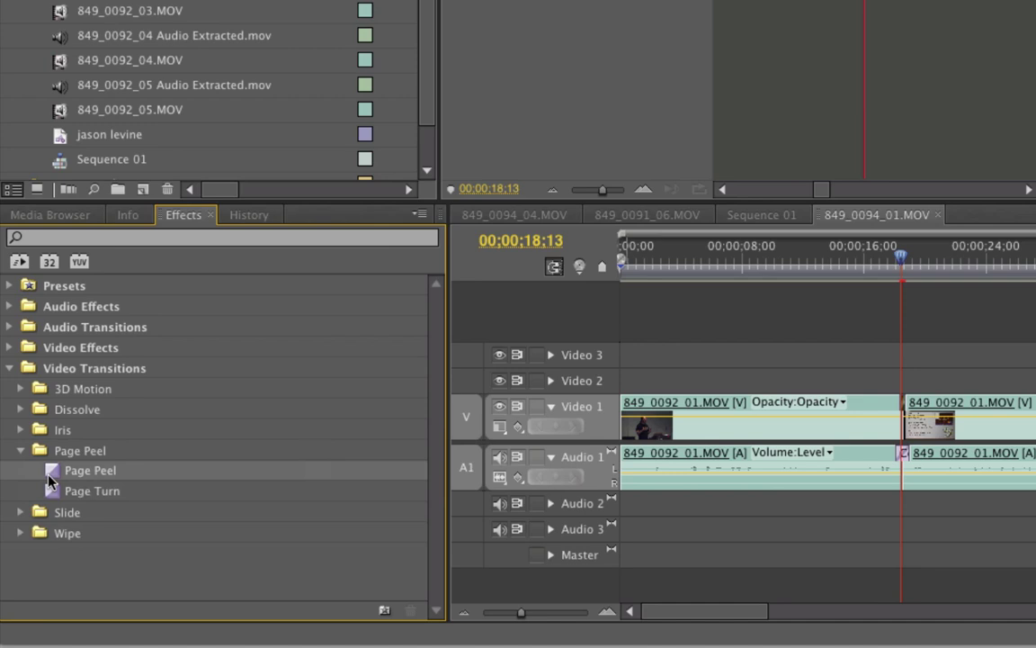
right_click(61, 477)
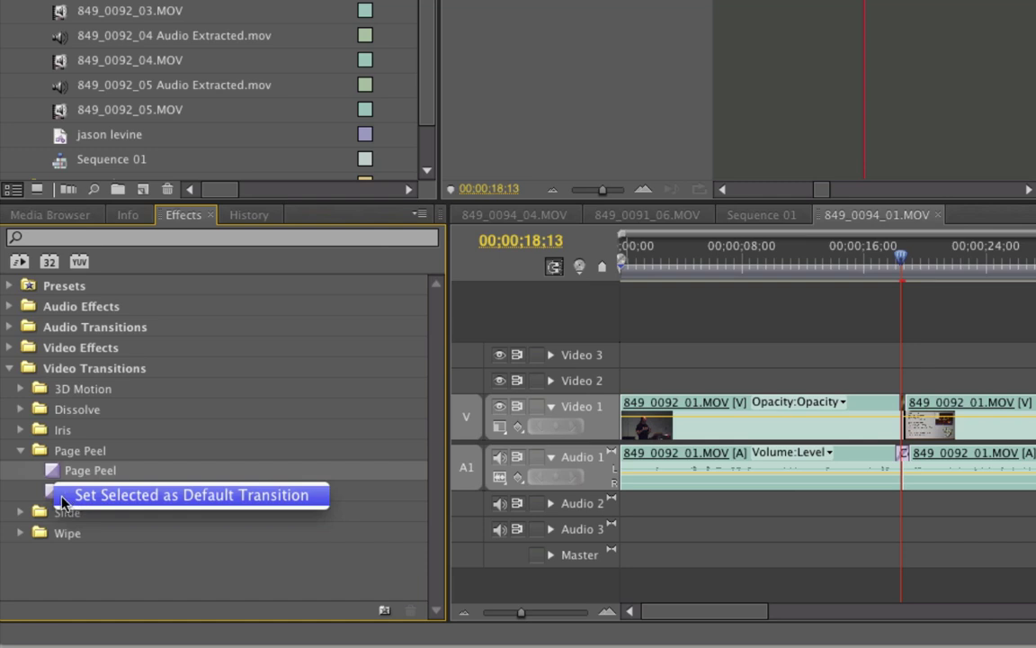
click(63, 496)
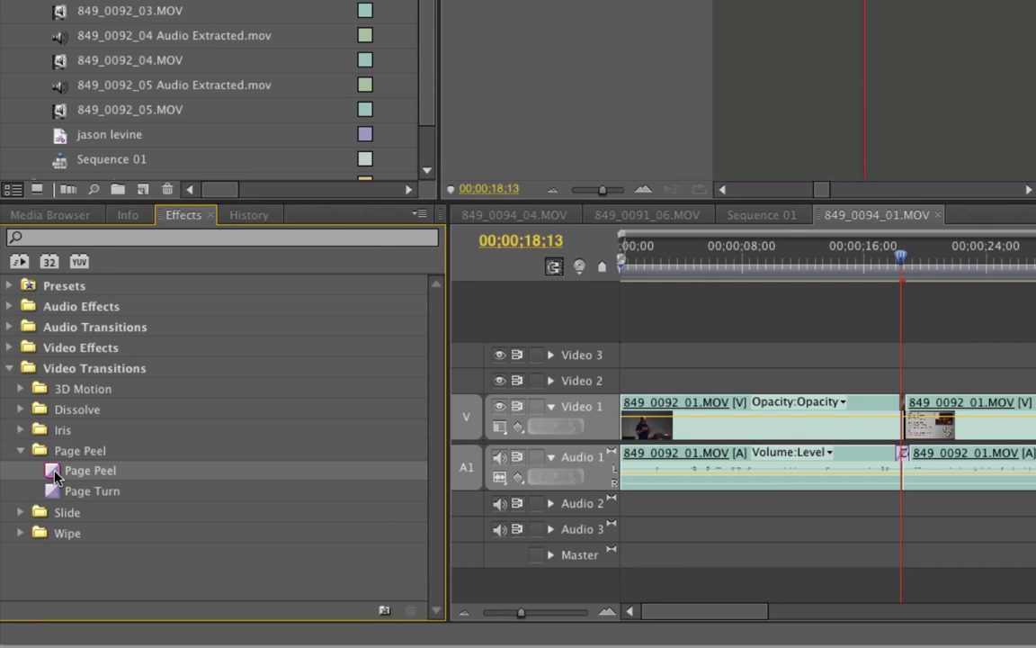
Set Dissolve > Cross Dissolve back as the default video transition and collapse the groups.
click(20, 410)
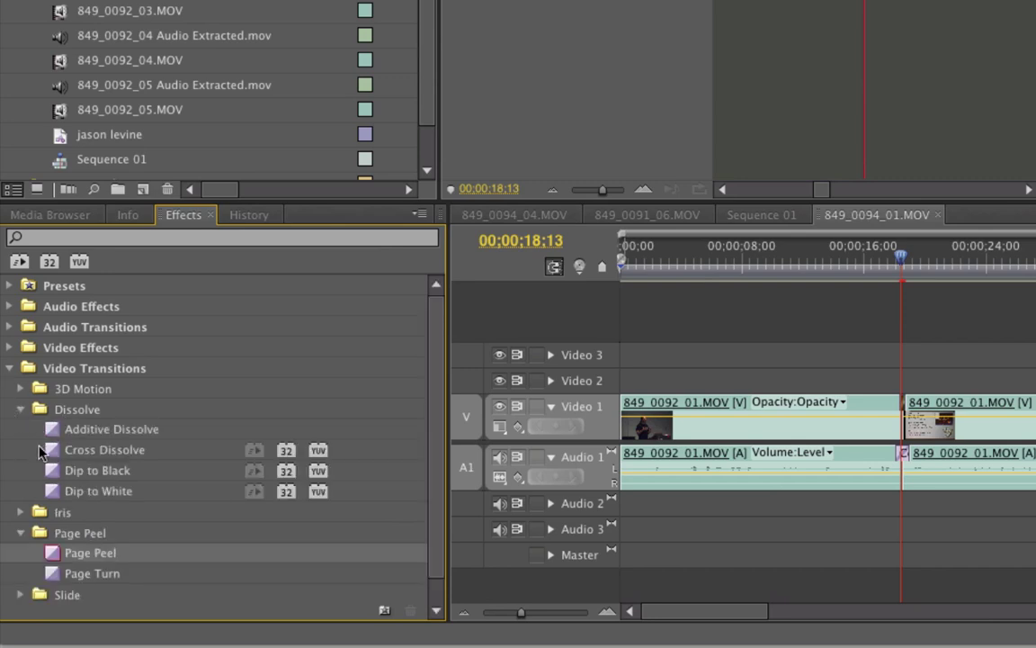
click(54, 450)
right_click(63, 450)
click(108, 462)
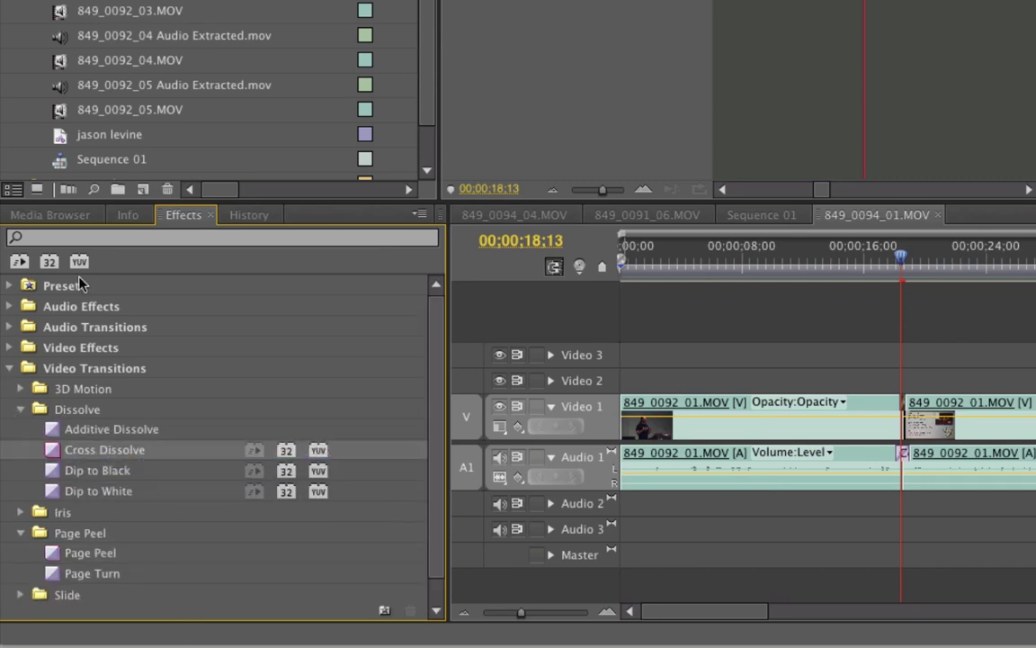
click(19, 409)
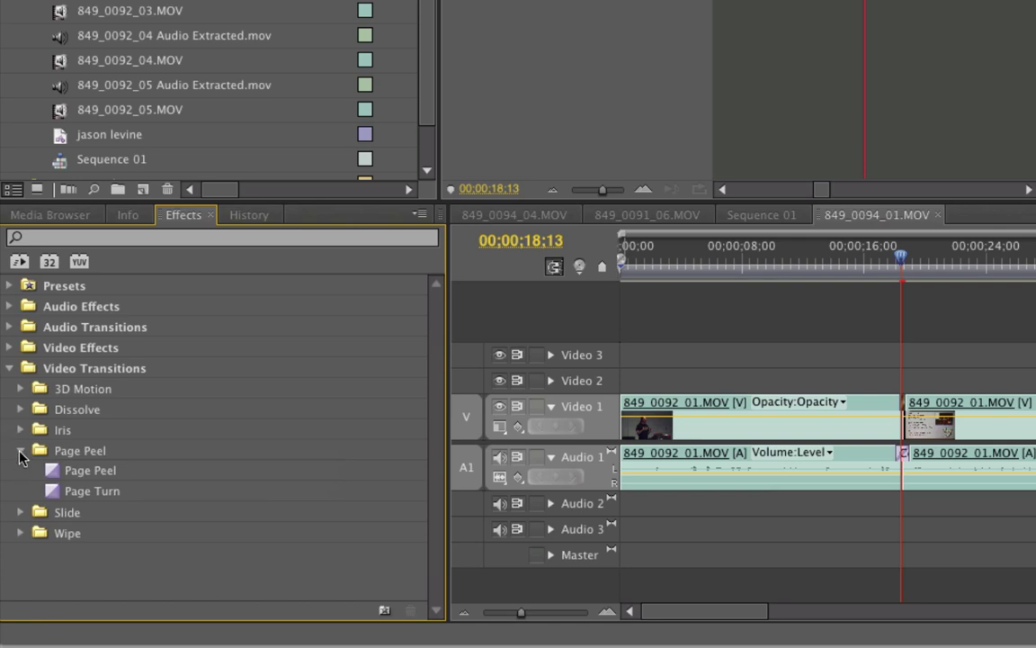
click(19, 451)
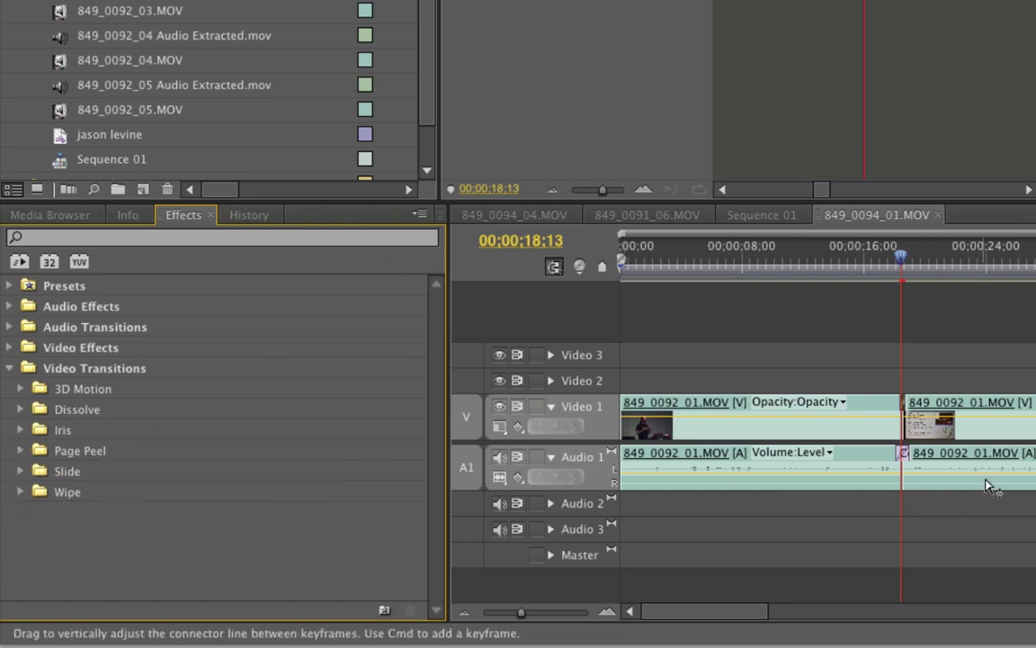
Delete the audio transition at the Audio 1 cut and apply the default audio transition.
click(905, 456)
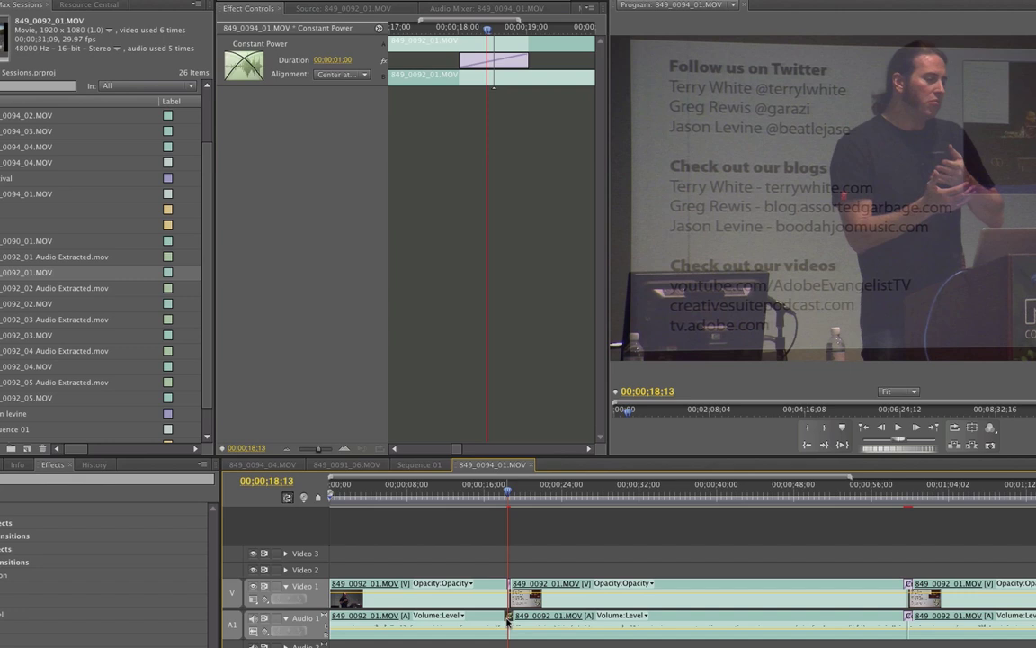
key(Delete)
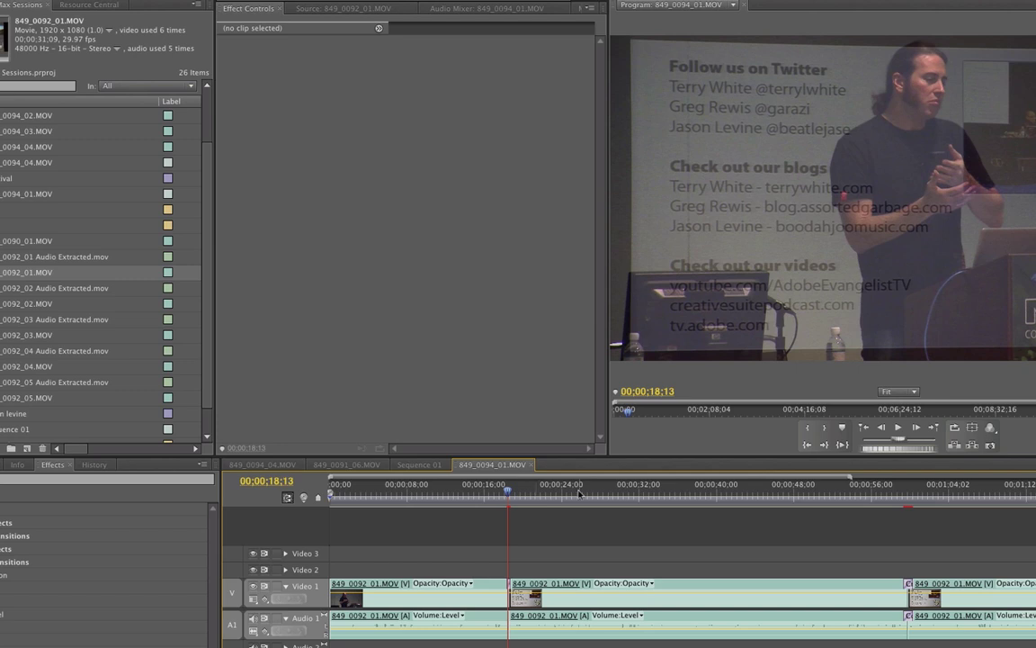
key(ctrl+z)
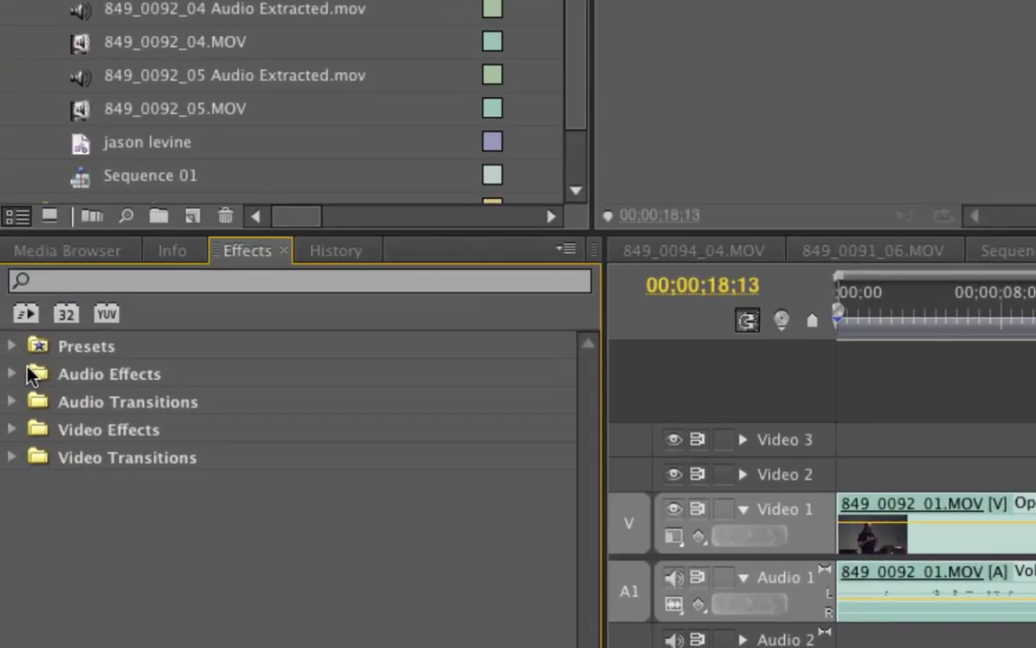
List the Crossfade audio transitions, keep Constant Power as default, and play the sequence.
click(0, 522)
click(0, 535)
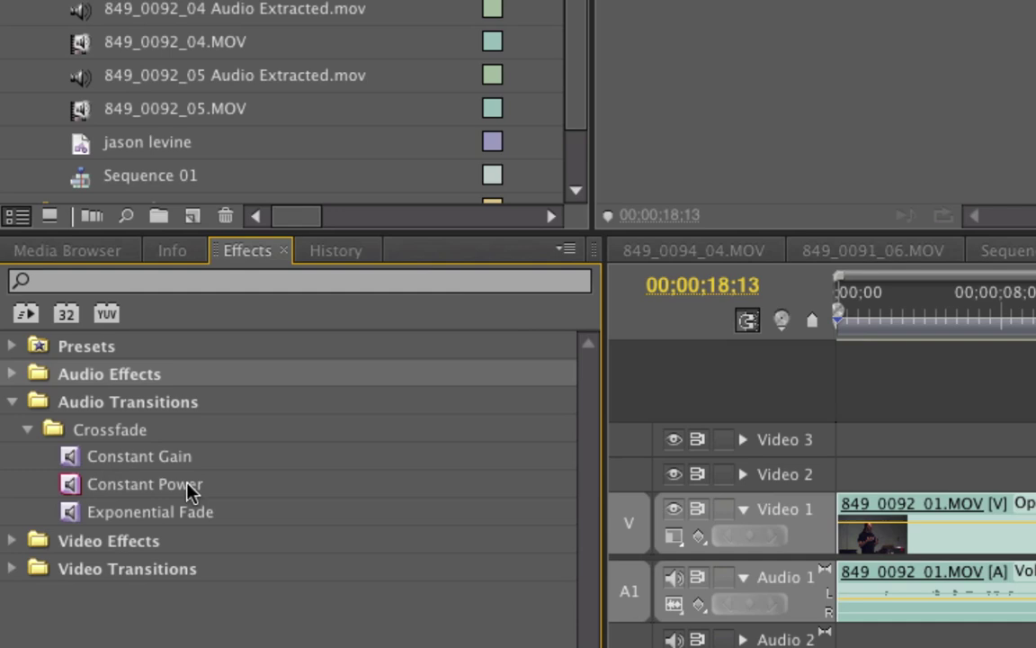
click(76, 456)
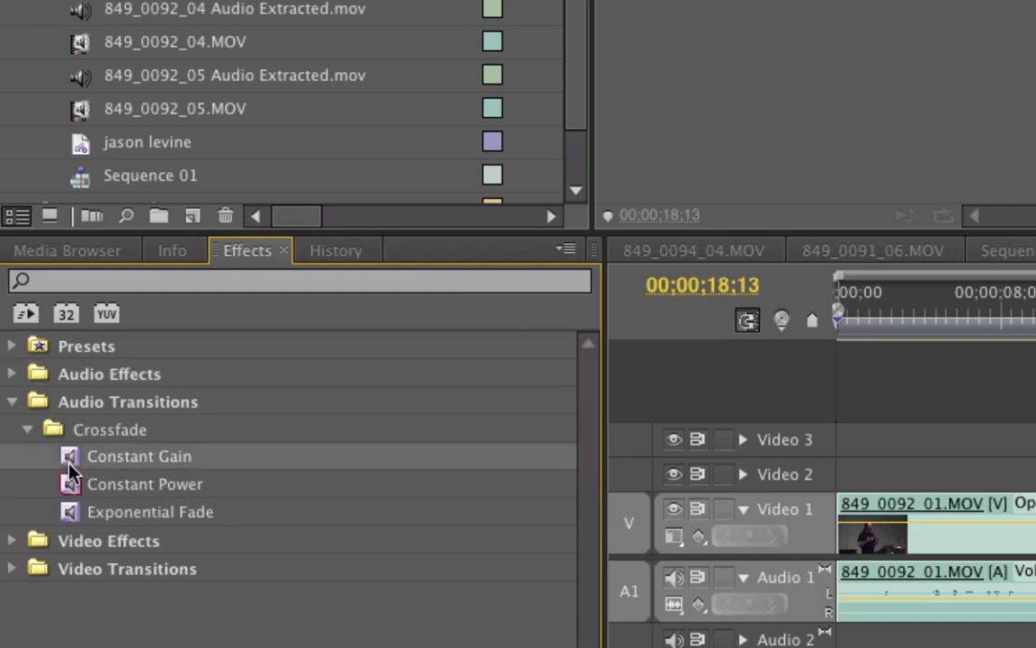
right_click(104, 461)
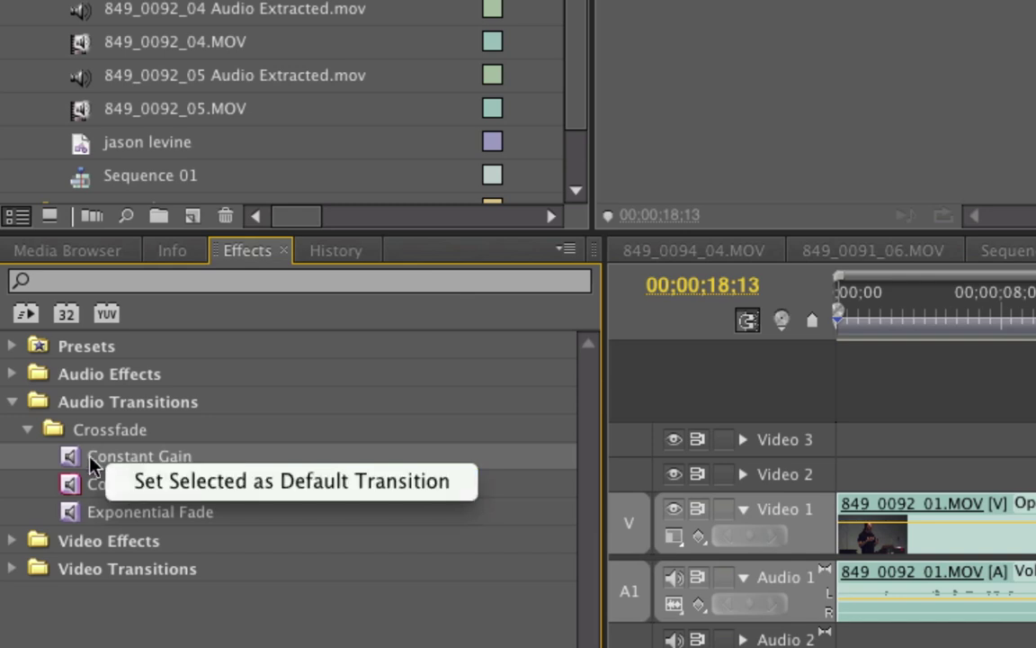
click(34, 486)
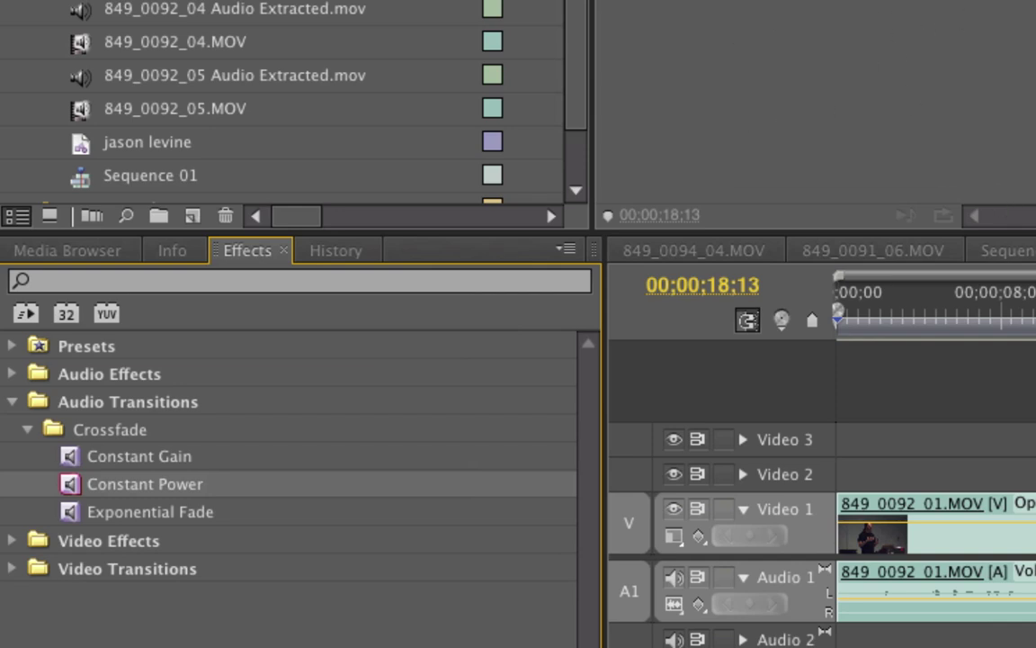
key(shift+3)
key(l)
key(l)
key(l)
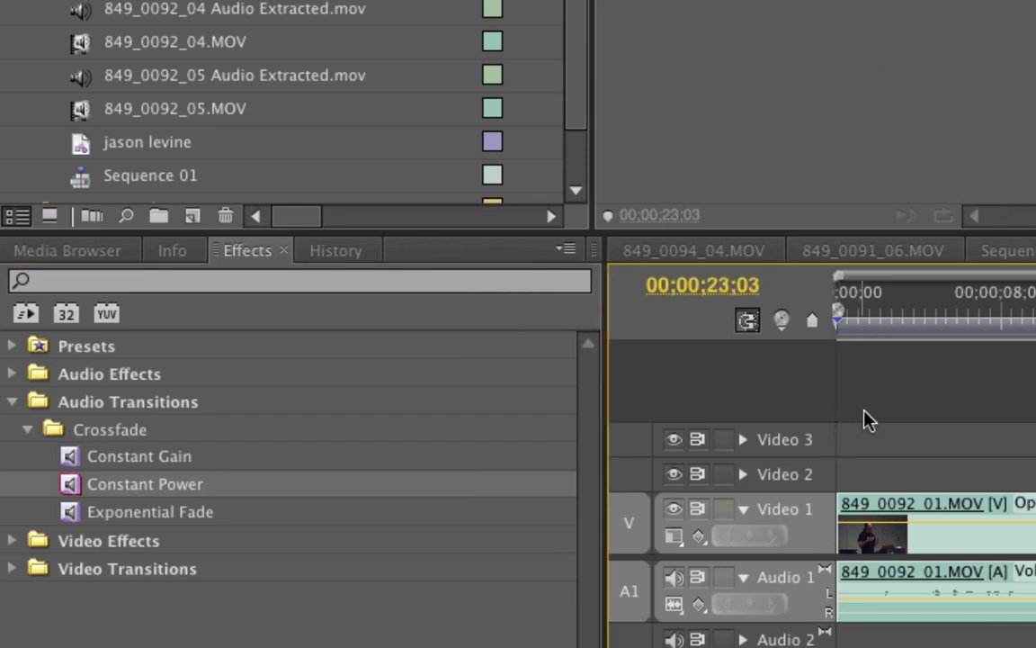